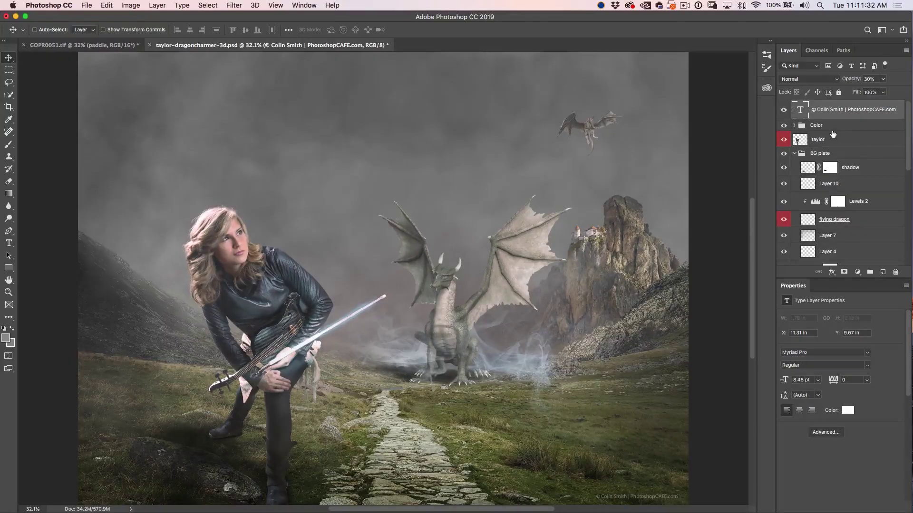
Show only the ground layer of the land group and disable its layer mask
scroll(858, 146, down, 5)
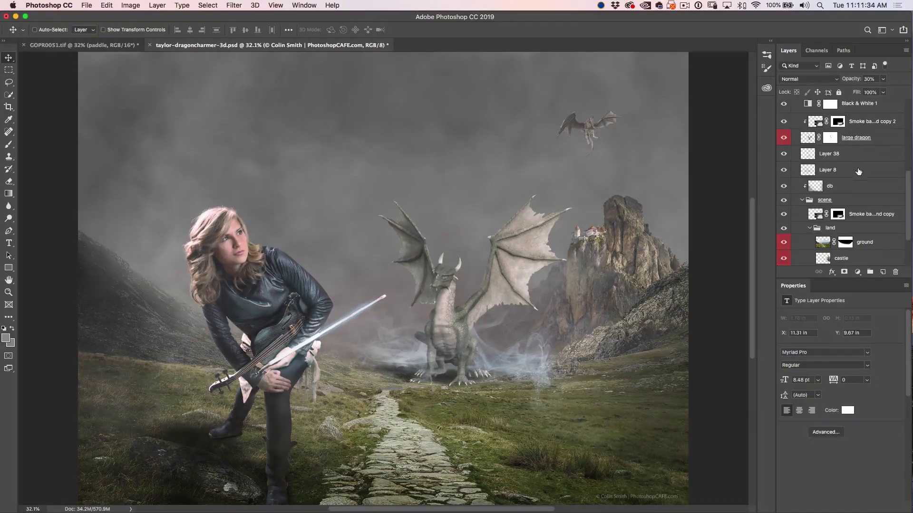
scroll(858, 172, down, 1)
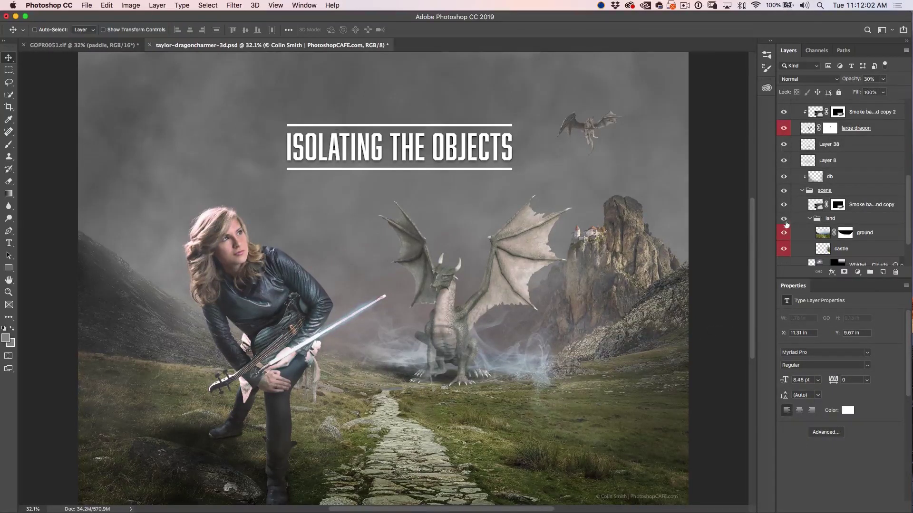
scroll(827, 209, down, 3)
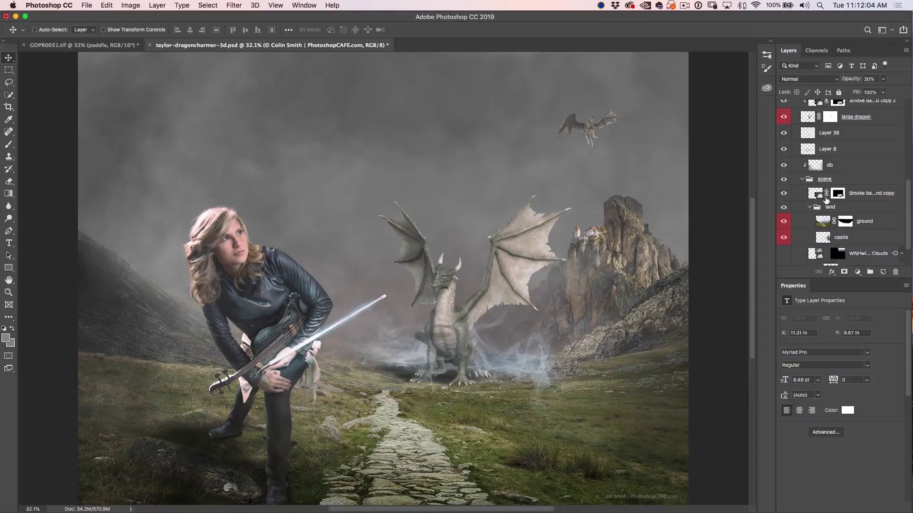
scroll(835, 208, up, 1)
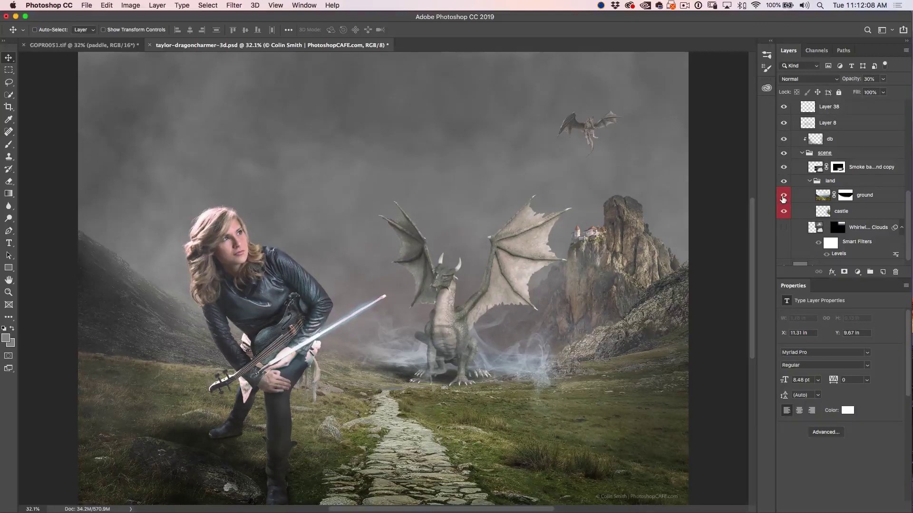
alt+click(783, 198)
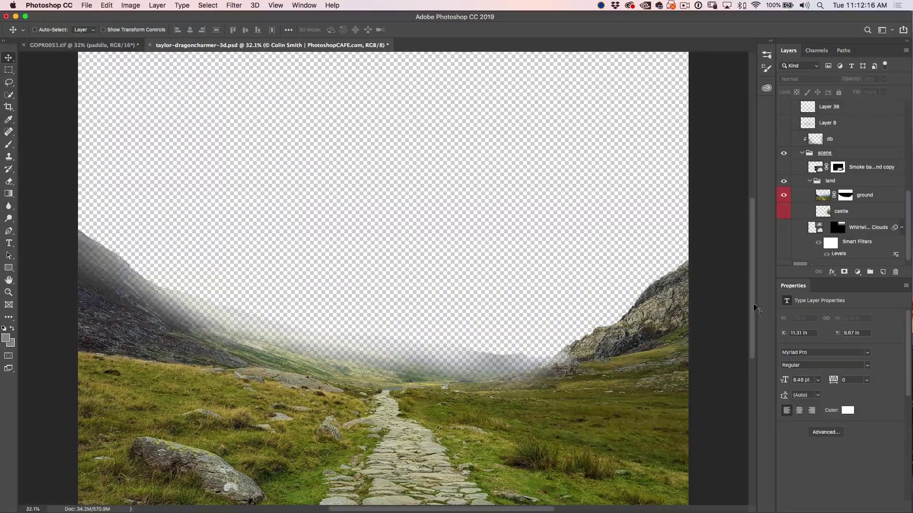
shift+click(847, 195)
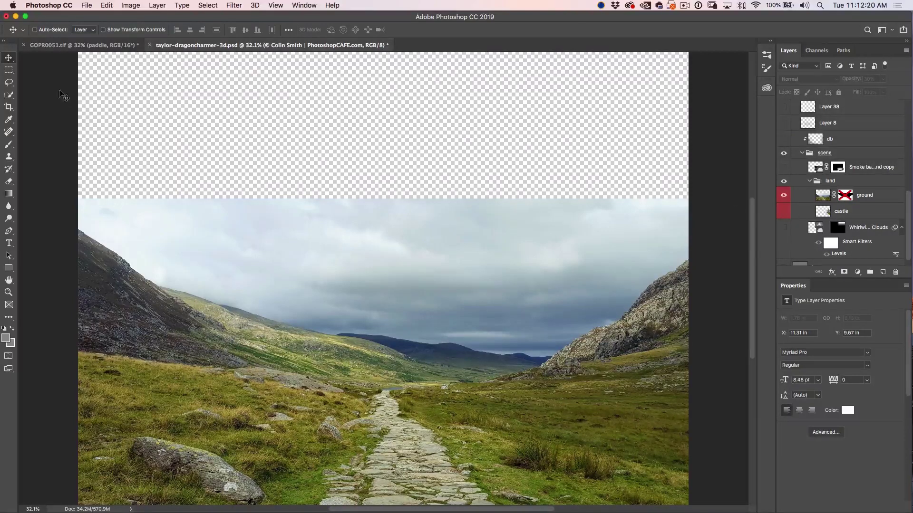
On the ground layer, select the hills, mountains and foreground below the sky with the Quick Selection tool
click(9, 95)
mouse_move(66, 248)
mouse_down()
mouse_move(153, 321)
mouse_move(237, 360)
mouse_move(448, 401)
mouse_move(563, 402)
mouse_move(675, 337)
mouse_move(679, 304)
mouse_up()
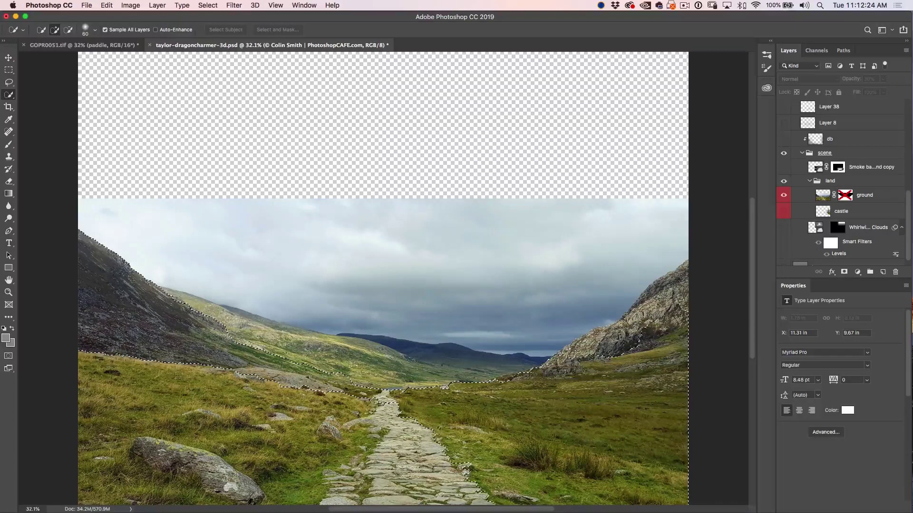
super+click(820, 194)
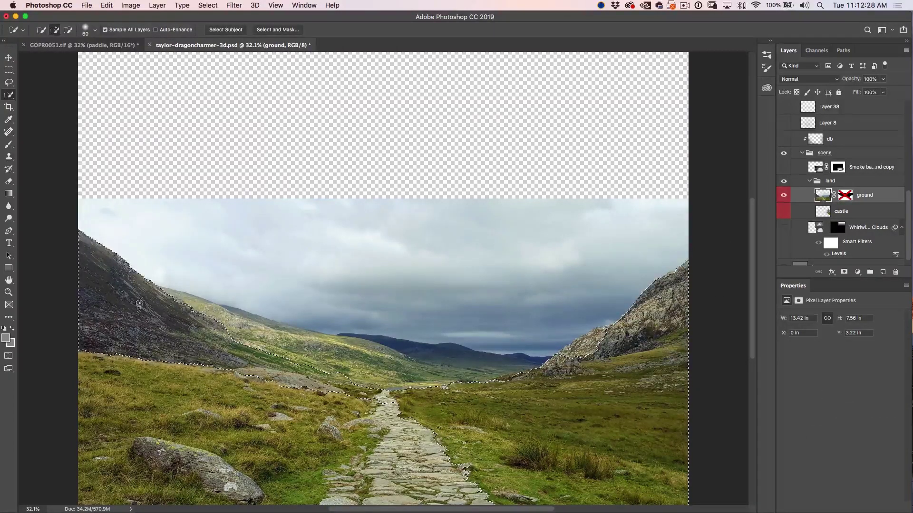
click(557, 345)
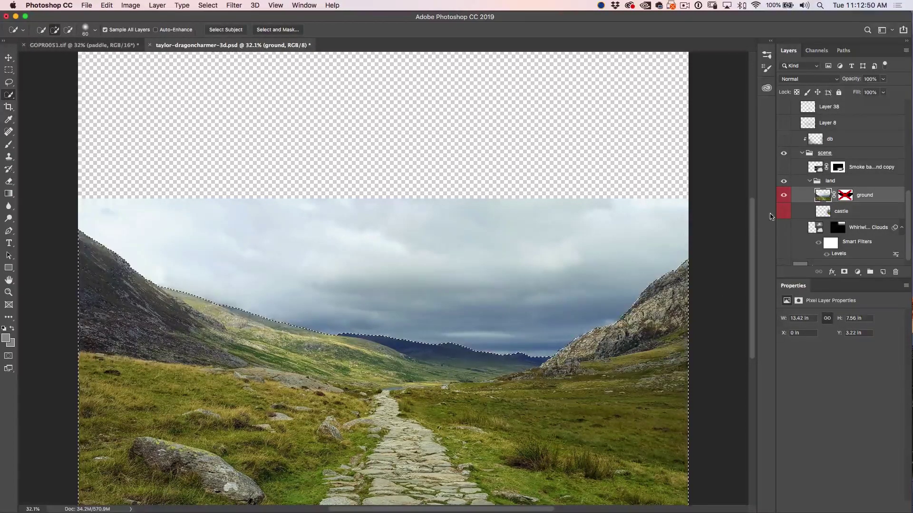
Bring back the visibility of all other layers and re-enable the ground layer's mask
alt+click(783, 196)
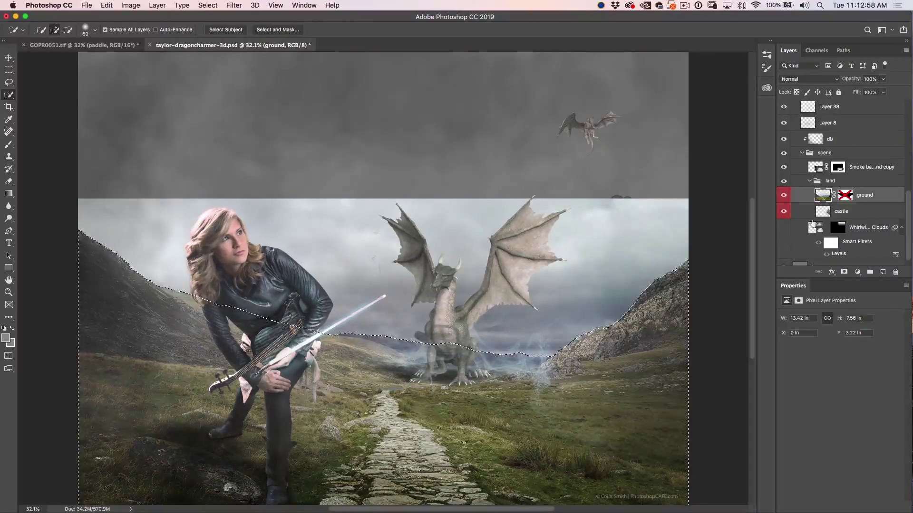
shift+click(849, 195)
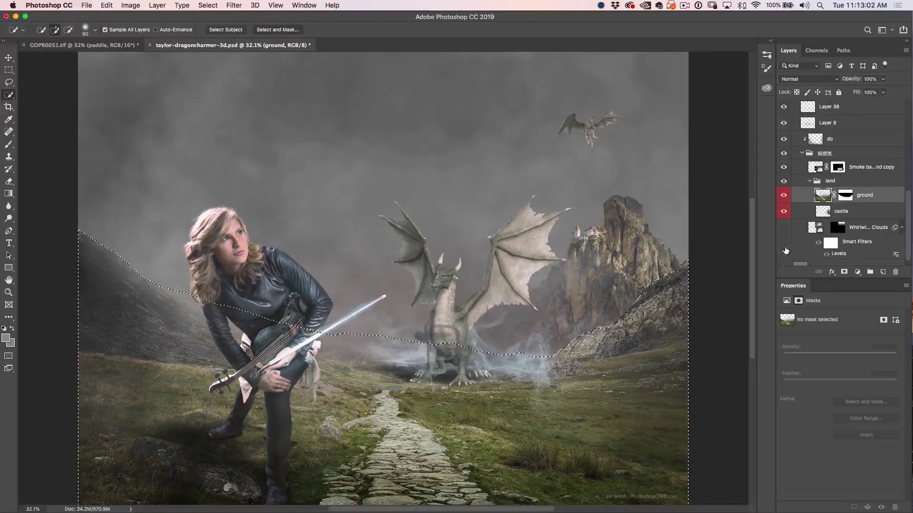
Create a new layer above the copyright text layer, fill the landscape selection with the gray foreground color, and deselect
scroll(830, 150, up, 5)
scroll(837, 138, up, 4)
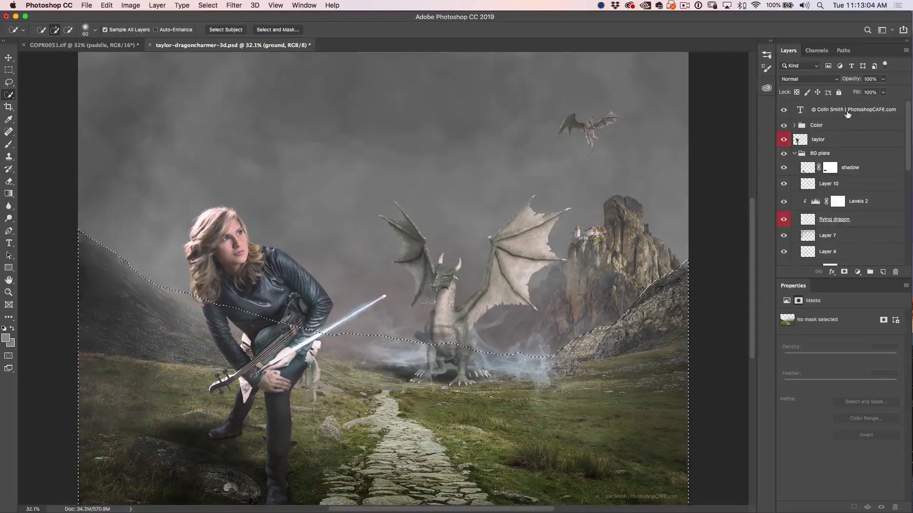
click(836, 110)
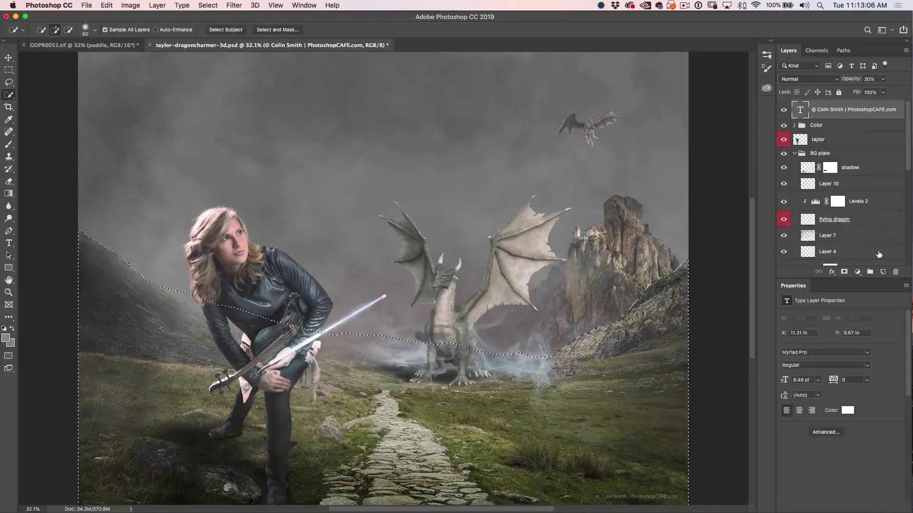
click(882, 272)
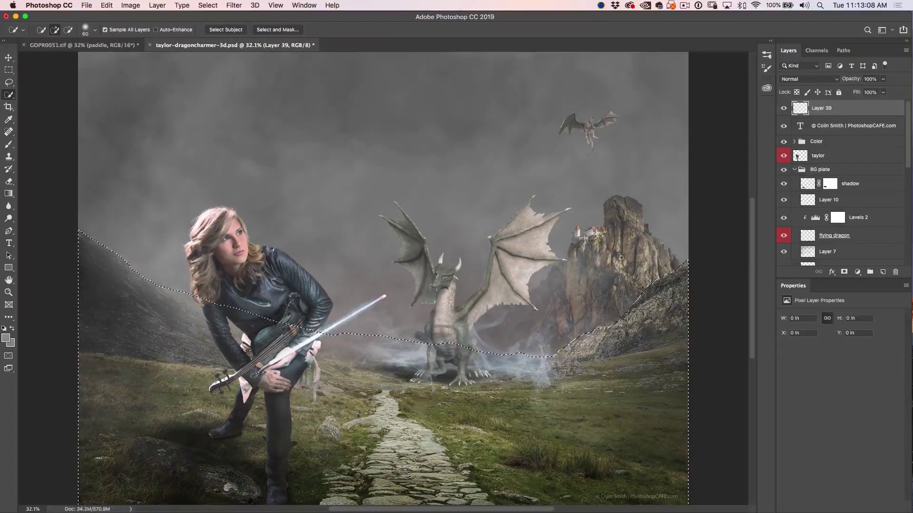
key(alt+BackSpace)
key(super+d)
Rename the gray landscape layer as foreground
double_click(821, 108)
text(fore)
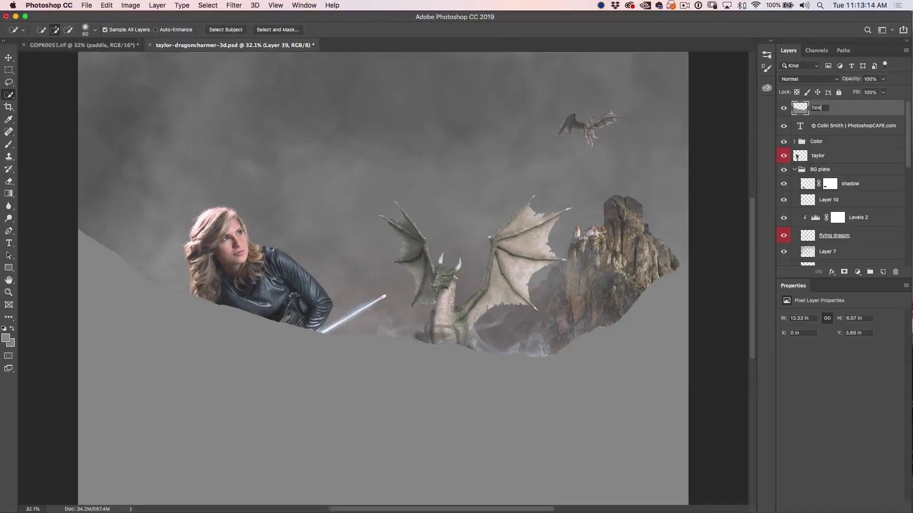
text(ground)
key(Return)
Show only the castle layer of the land group
scroll(855, 214, down, 5)
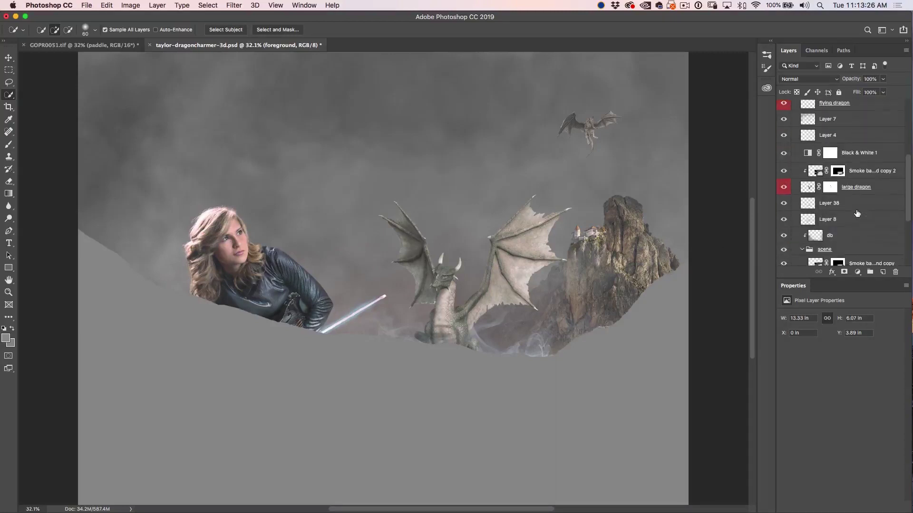
scroll(857, 214, down, 4)
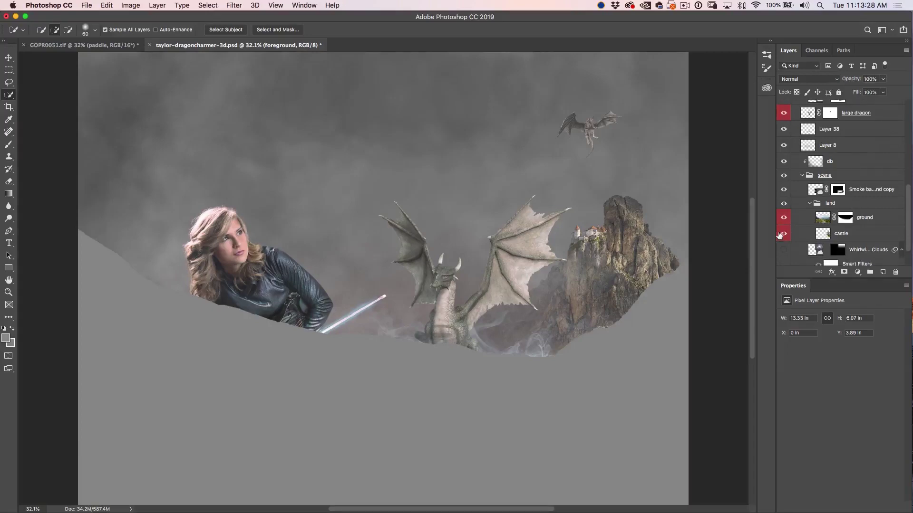
alt+click(783, 234)
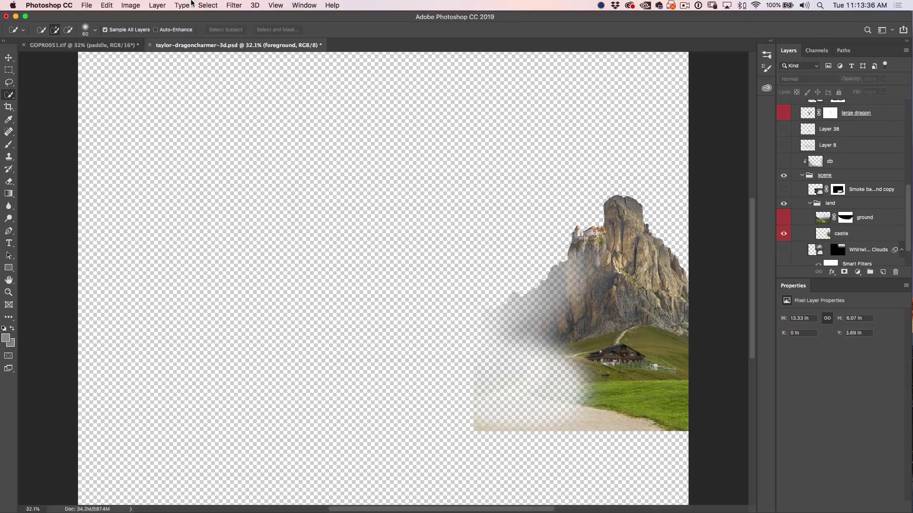
Load the saved castle channel as a new selection and make all other layers visible again
click(207, 5)
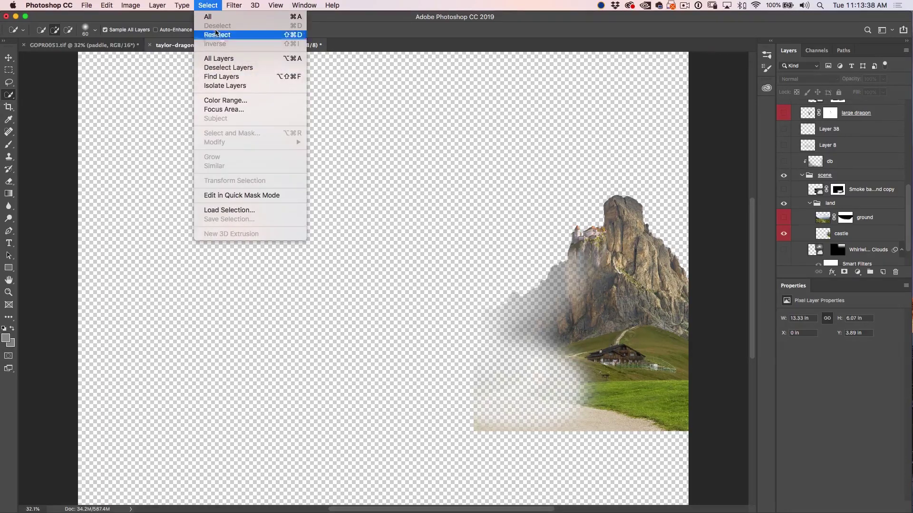
click(236, 210)
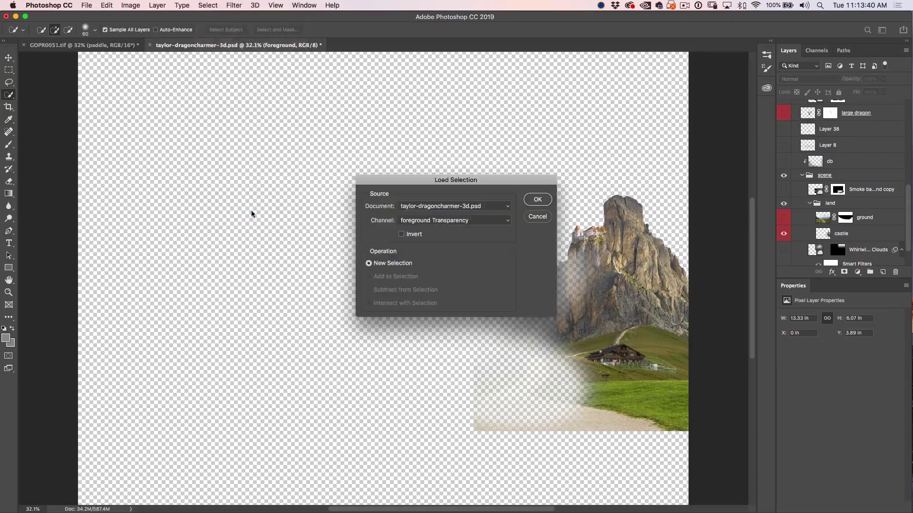
click(402, 224)
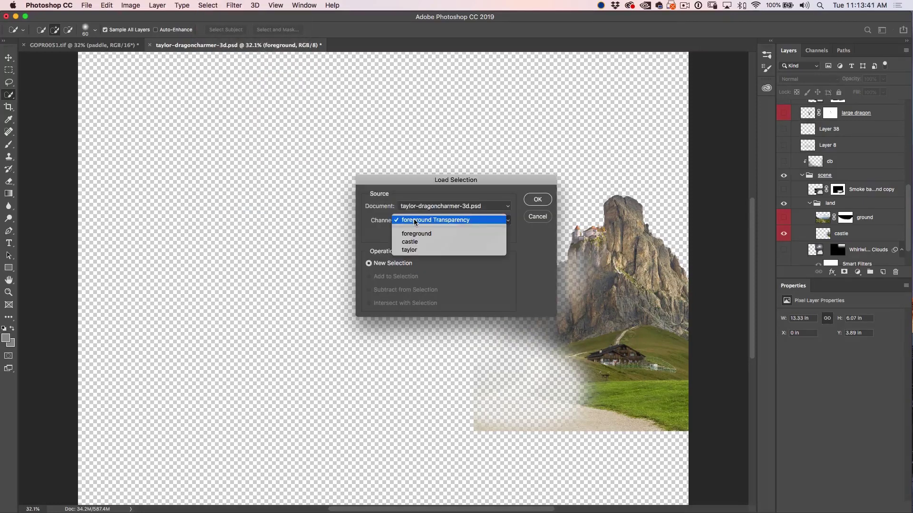
click(433, 241)
click(537, 199)
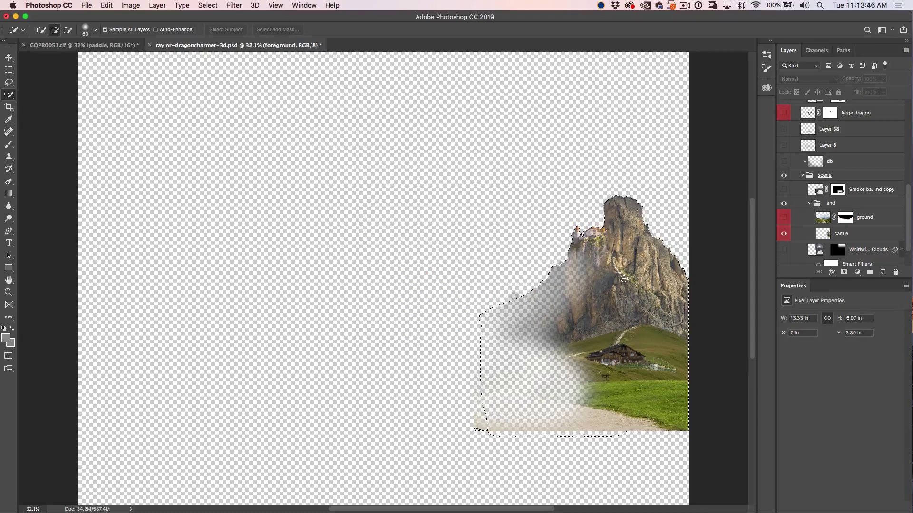
alt+click(783, 235)
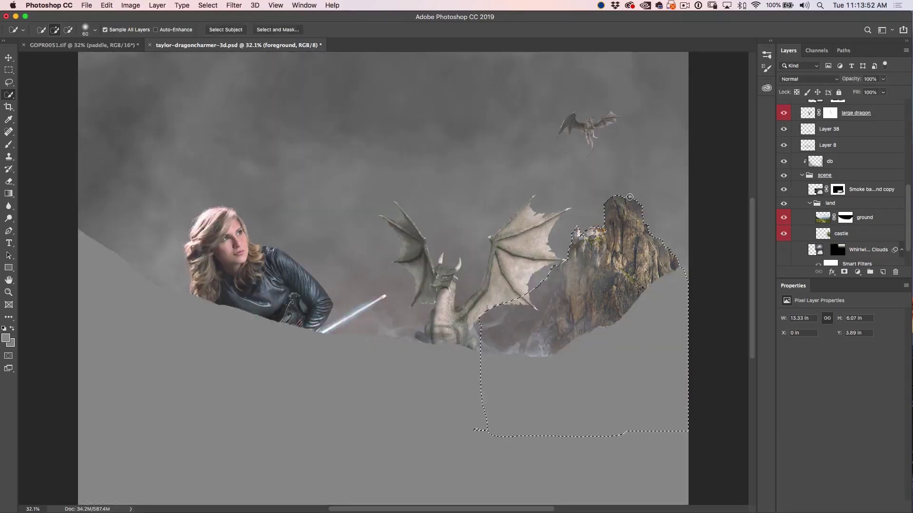
Fill the castle selection with gray on a new layer above the foreground layer and name that layer cstle
scroll(832, 129, up, 10)
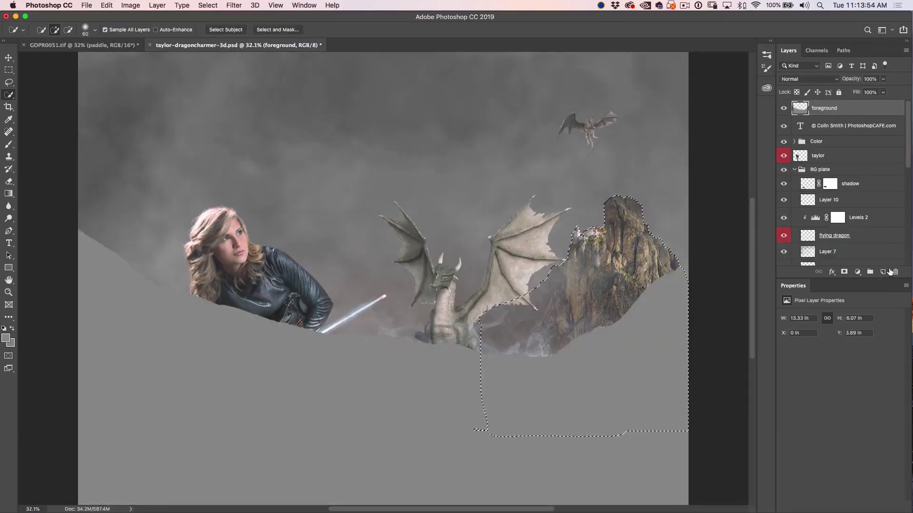
key(super+alt+shift+n)
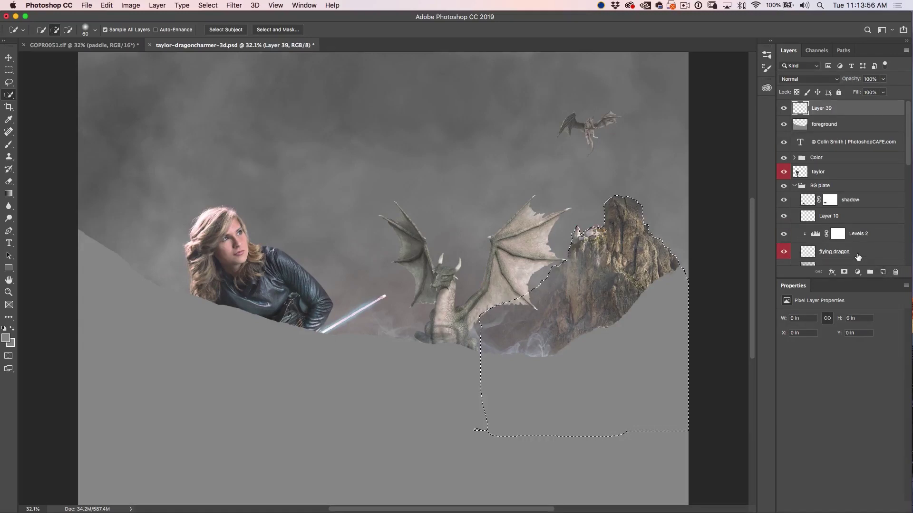
key(alt+BackSpace)
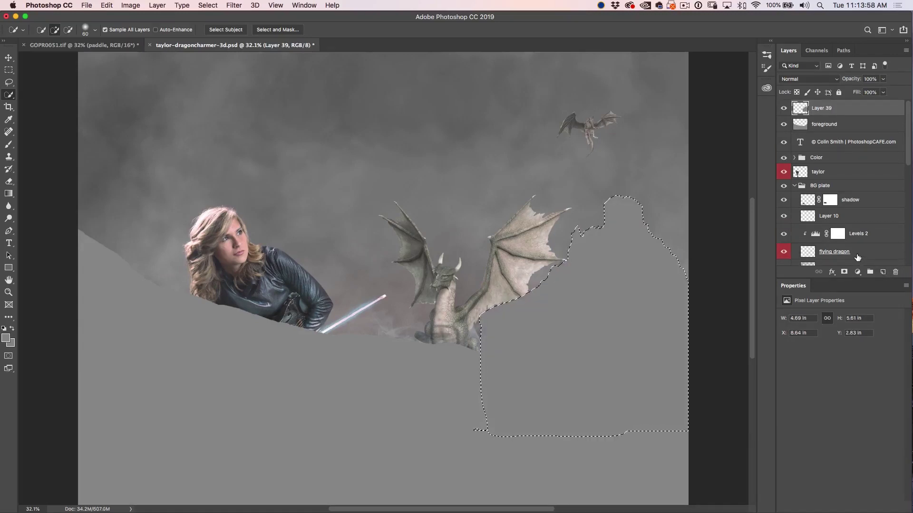
double_click(827, 108)
text(cstle)
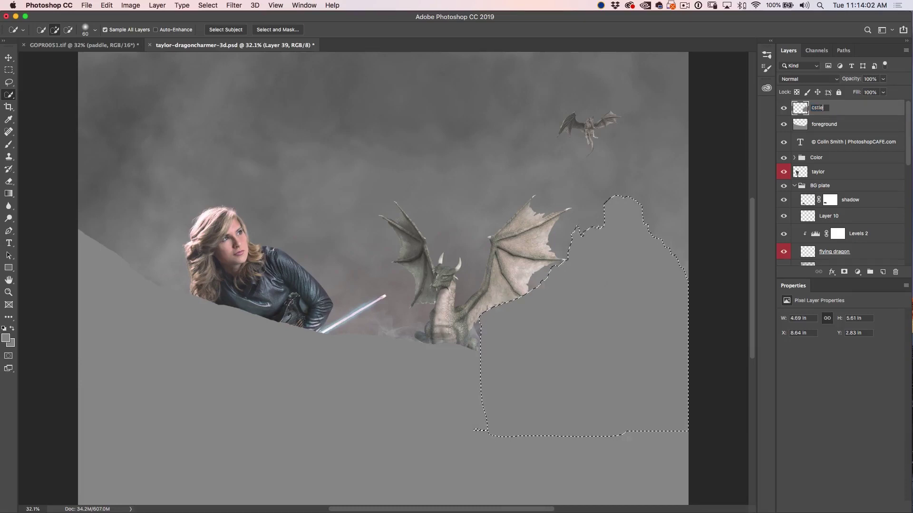
key(Return)
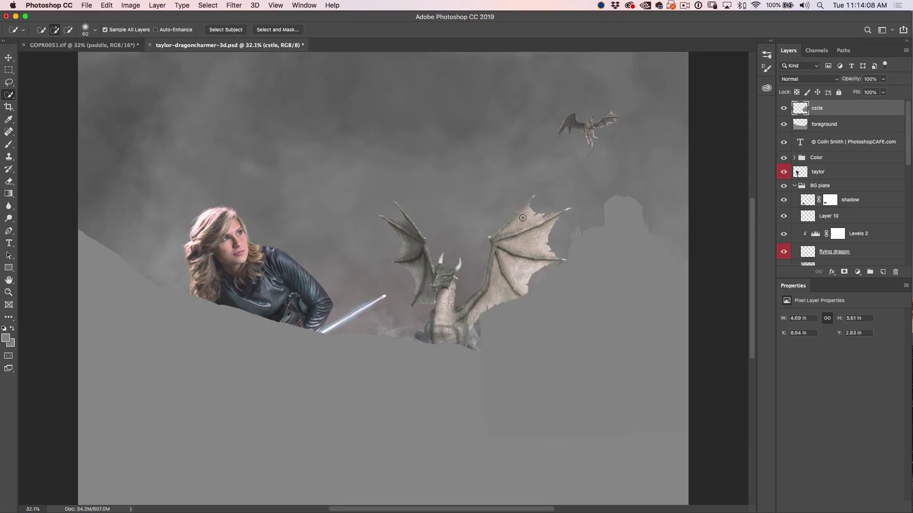
Hide the cstle and foreground layers
click(784, 108)
click(784, 124)
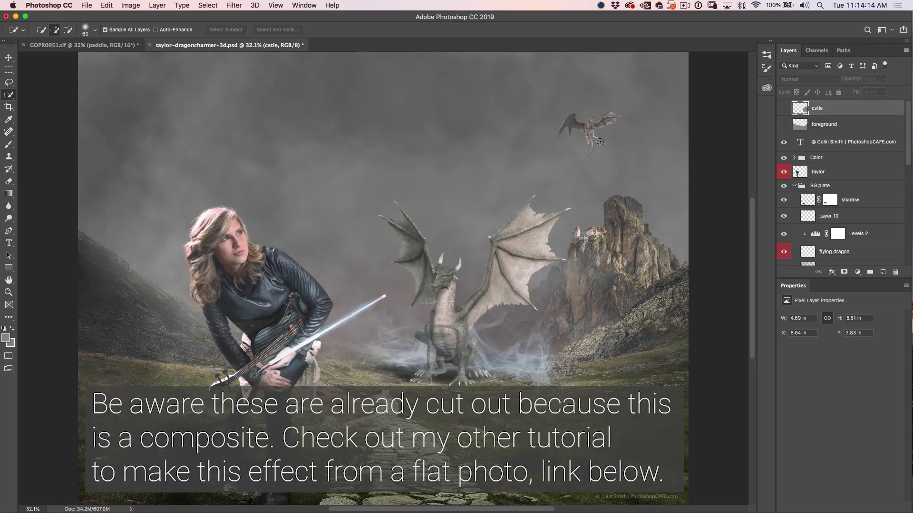
Load the outline of the flying dragon layer as a selection
scroll(786, 228, down, 5)
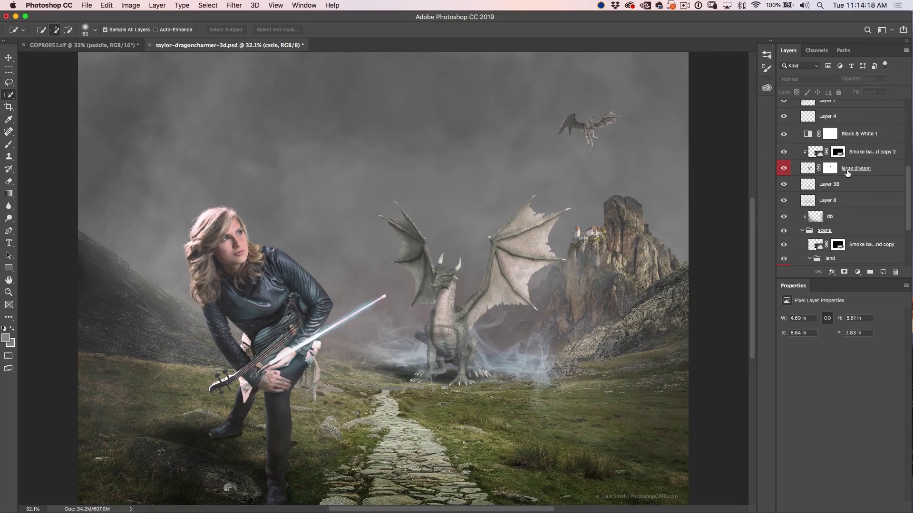
scroll(858, 205, up, 2)
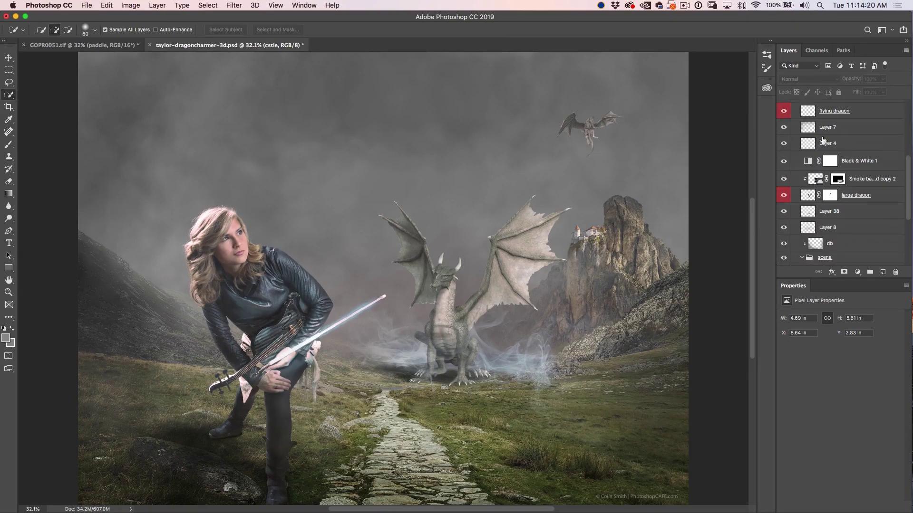
super+click(805, 114)
Fill the flying dragon selection with gray on a new top layer, name the layer FD, and deselect
scroll(811, 180, up, 5)
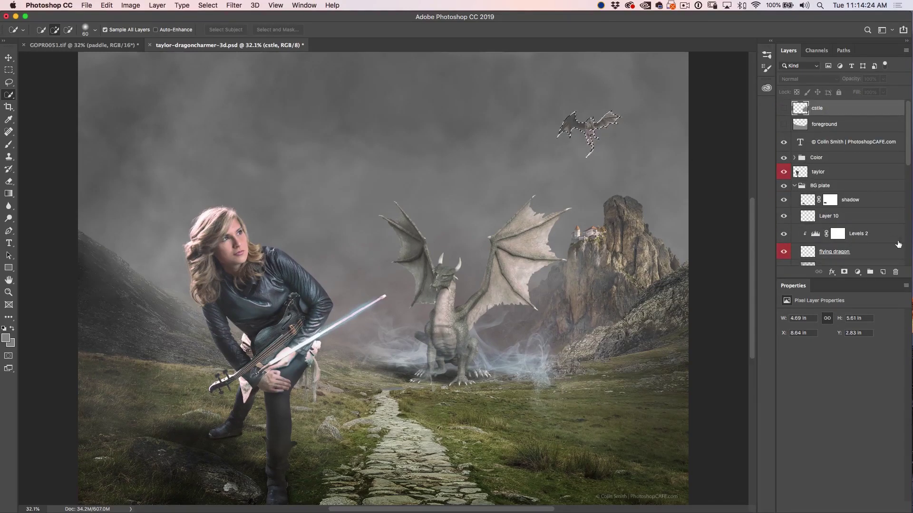
click(882, 271)
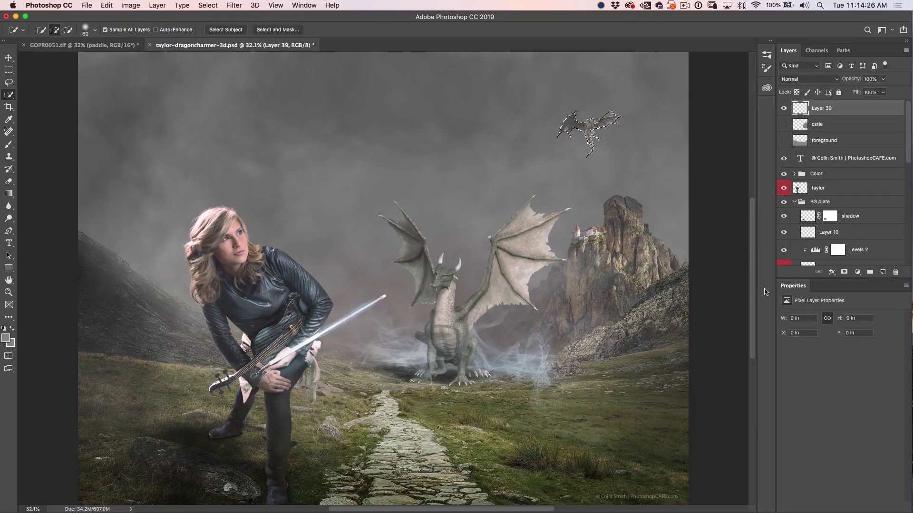
key(alt+BackSpace)
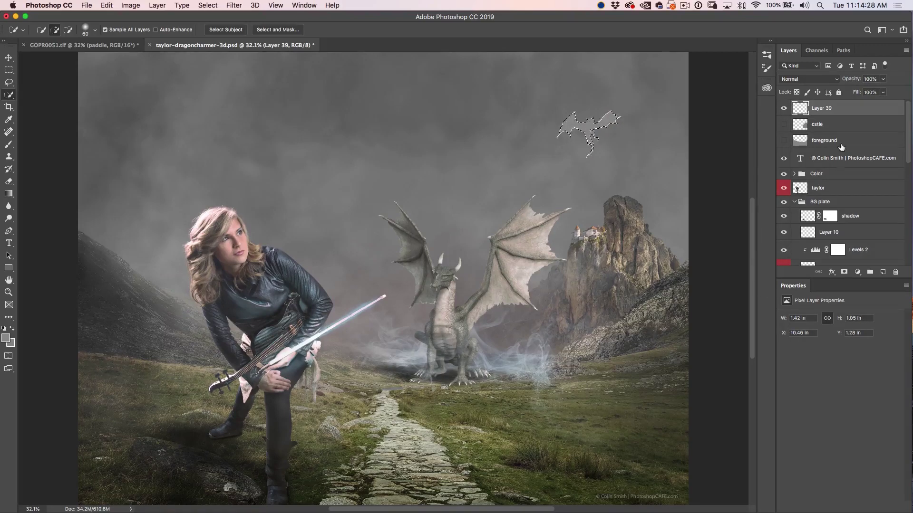
double_click(824, 107)
text(FD)
key(Return)
key(ctrl+d)
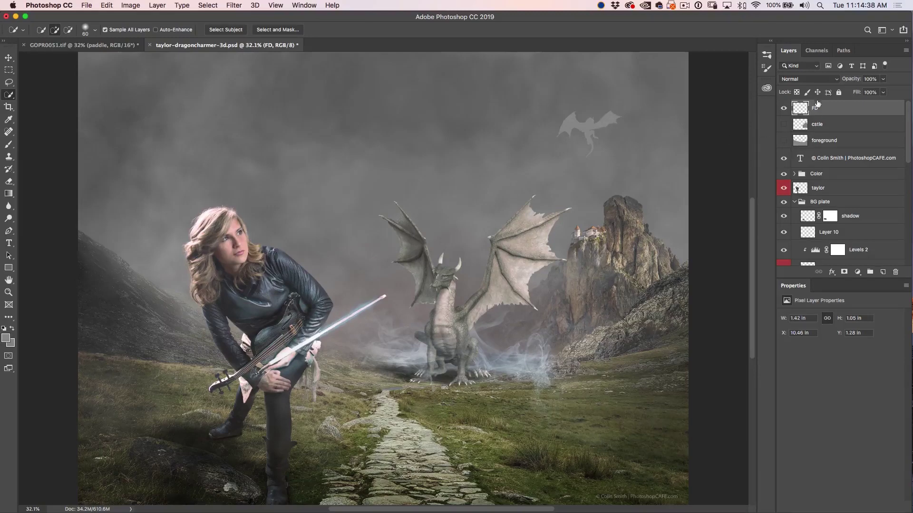
Hide the FD layer and load the outline of the large dragon layer as a selection
click(784, 110)
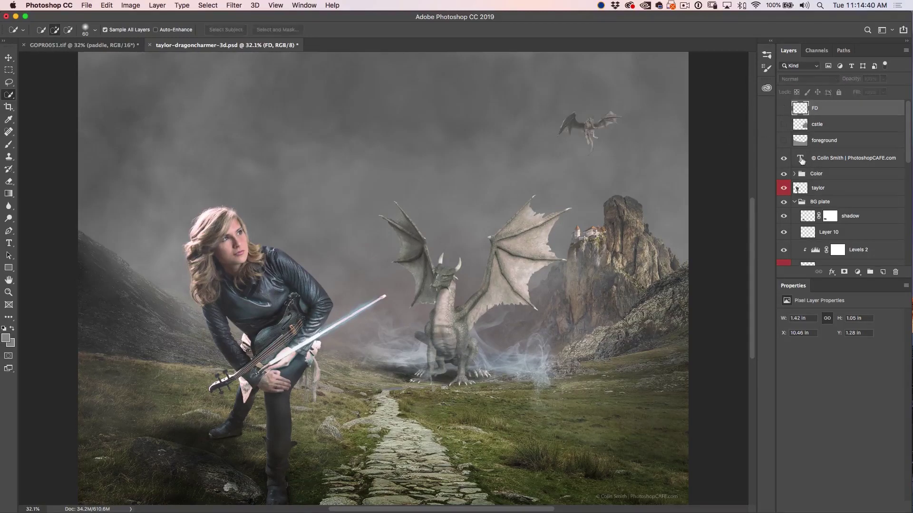
scroll(843, 224, down, 8)
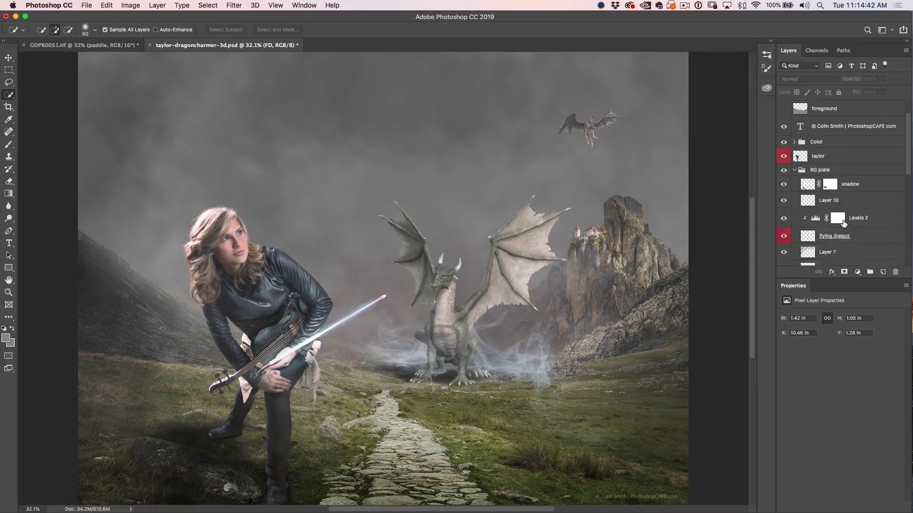
scroll(831, 195, down, 1)
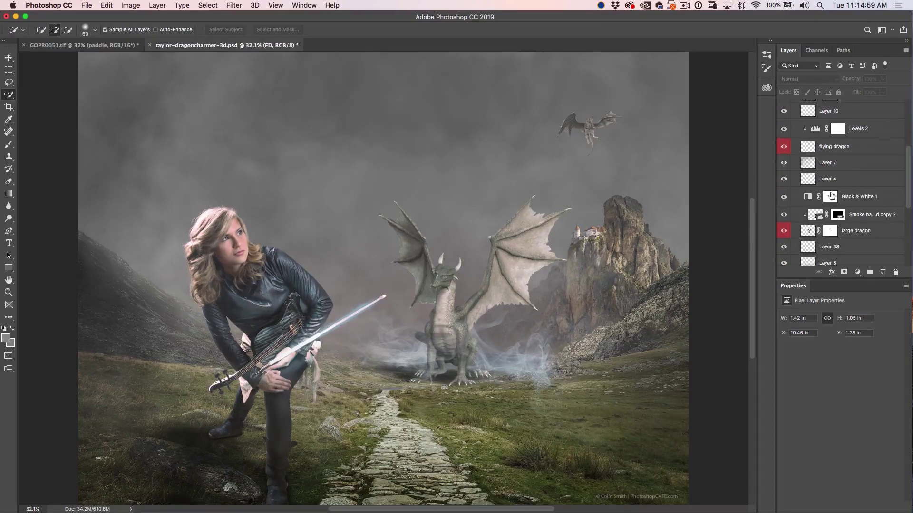
super+click(809, 231)
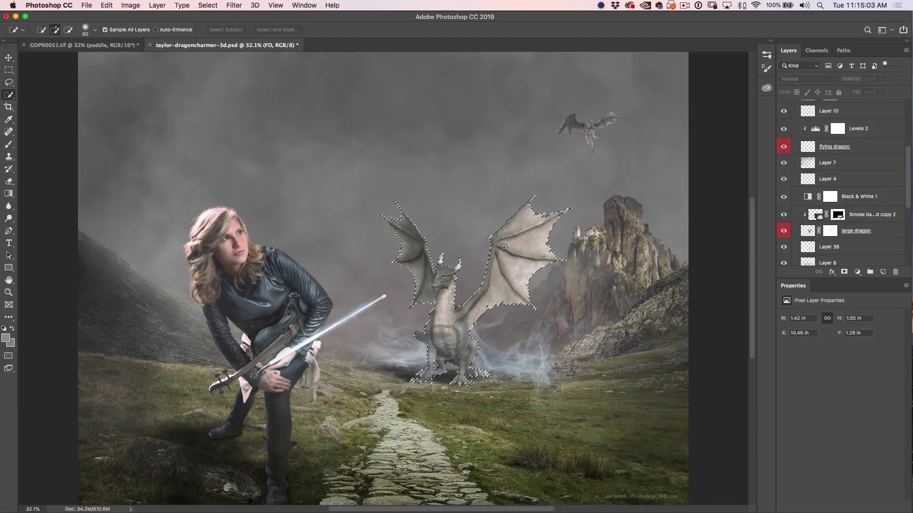
Fill the large dragon selection with gray on a new top layer named LD, and deselect
scroll(782, 247, up, 10)
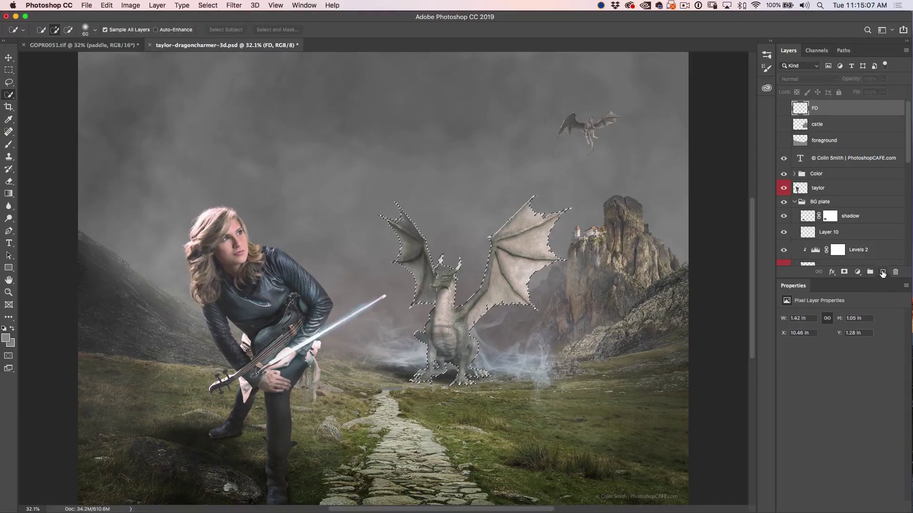
click(882, 273)
double_click(815, 108)
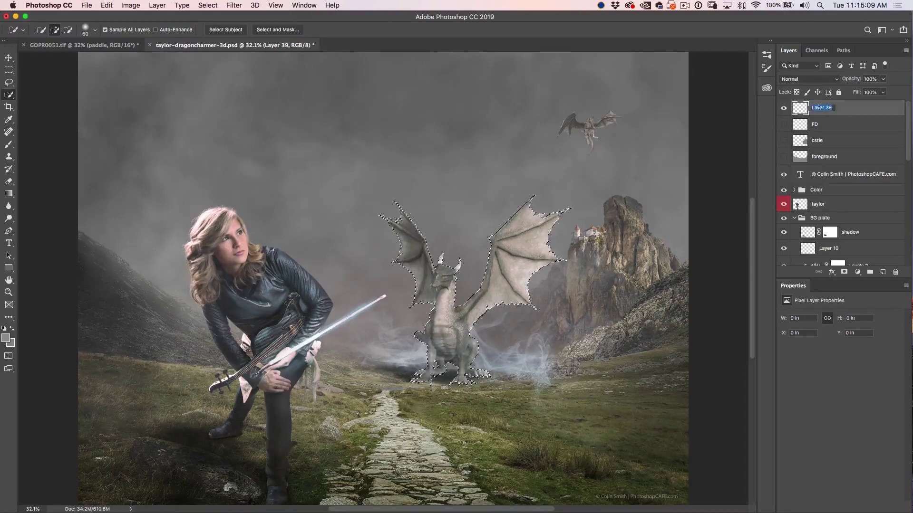
text(LD)
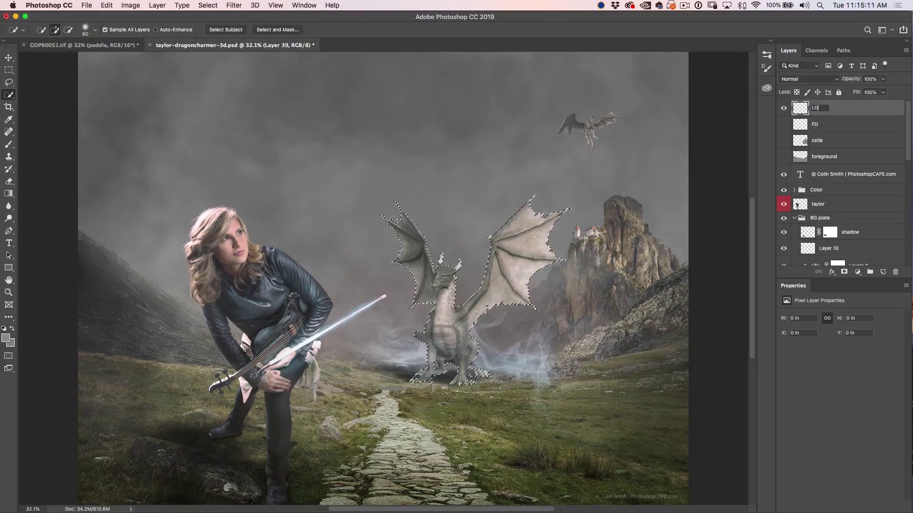
key(Return)
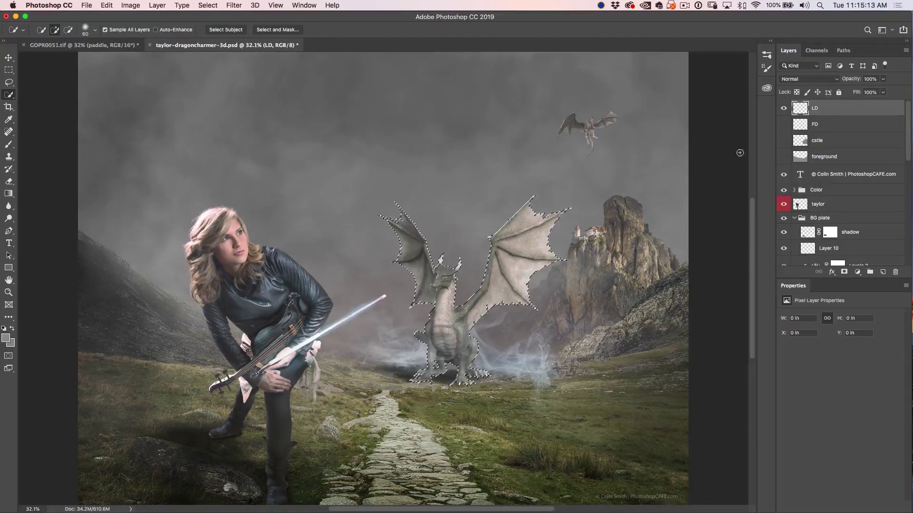
key(alt+BackSpace)
key(ctrl+d)
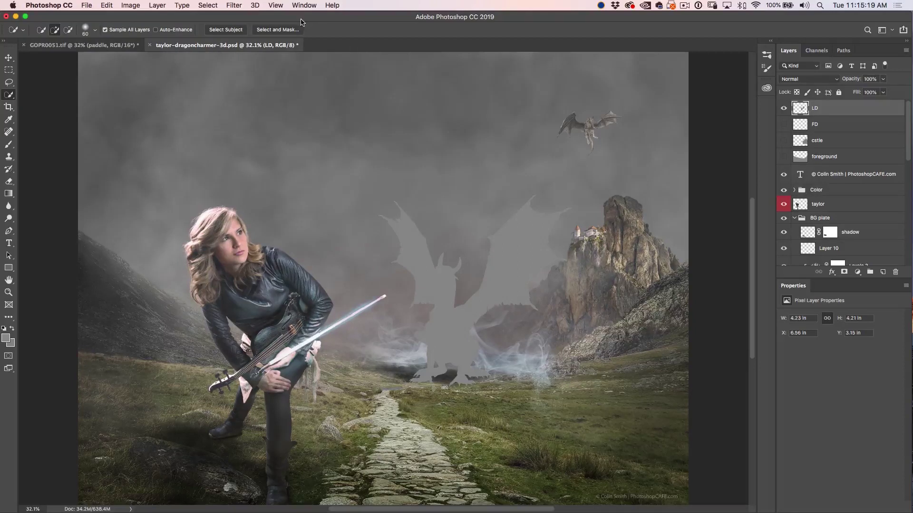
Load the saved selection channel of the woman as a new selection
click(212, 5)
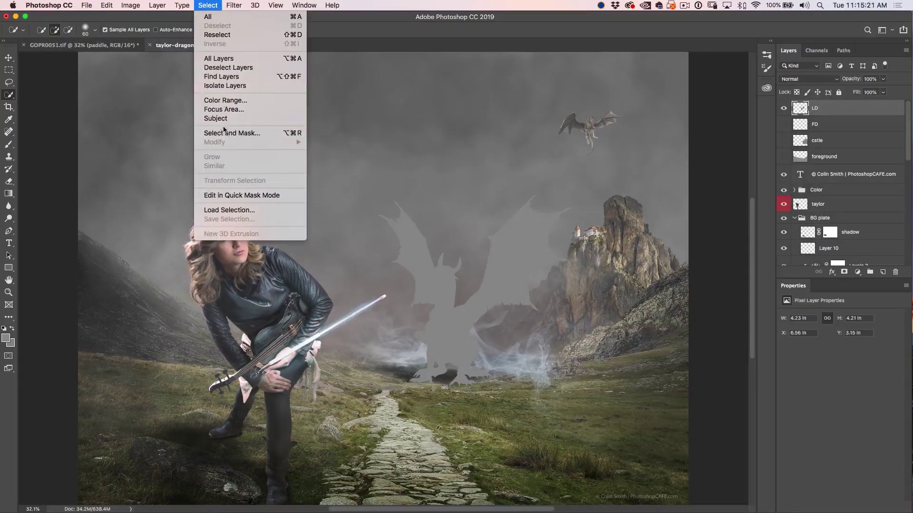
click(234, 209)
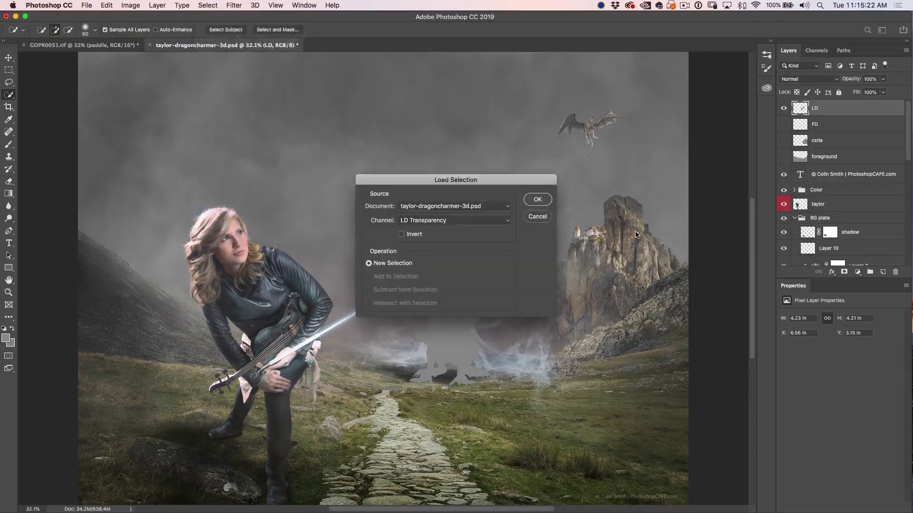
click(479, 221)
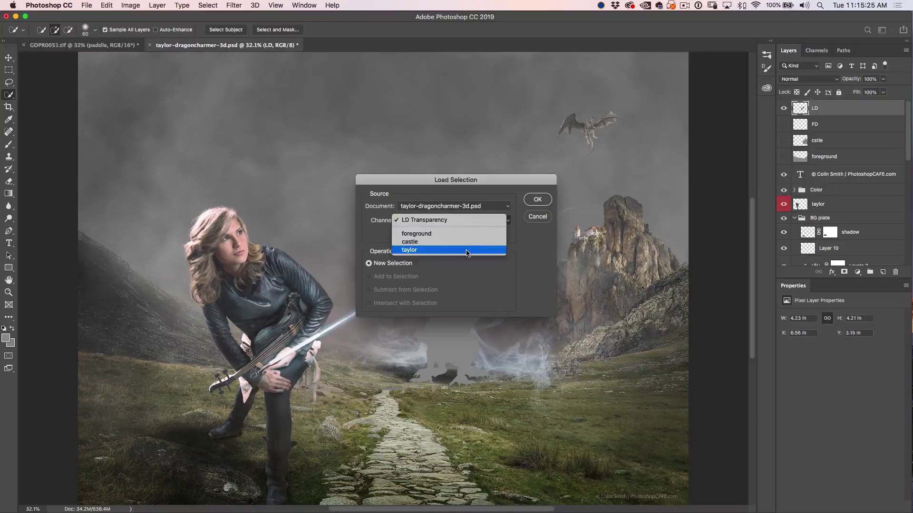
click(466, 252)
click(544, 200)
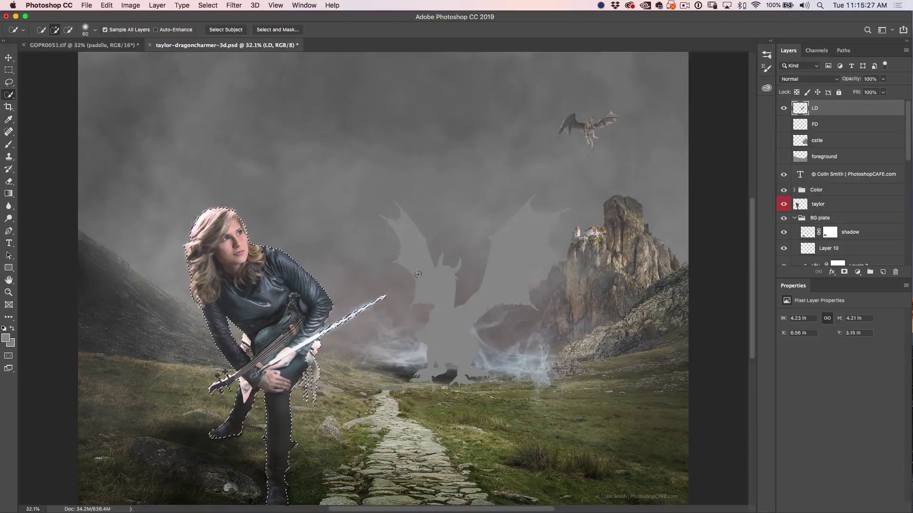
Fill the woman's selection with gray on a new top layer, name the layer with her first name, and deselect
click(883, 272)
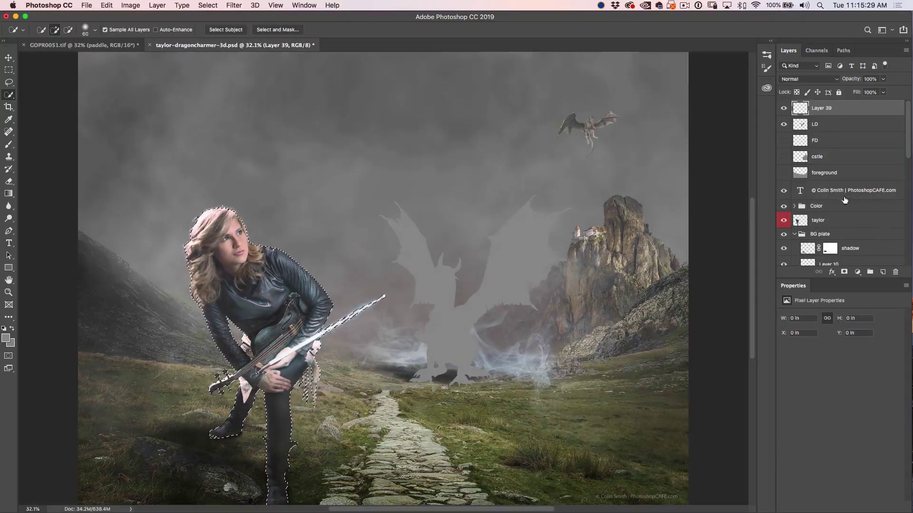
double_click(823, 107)
text(taylor)
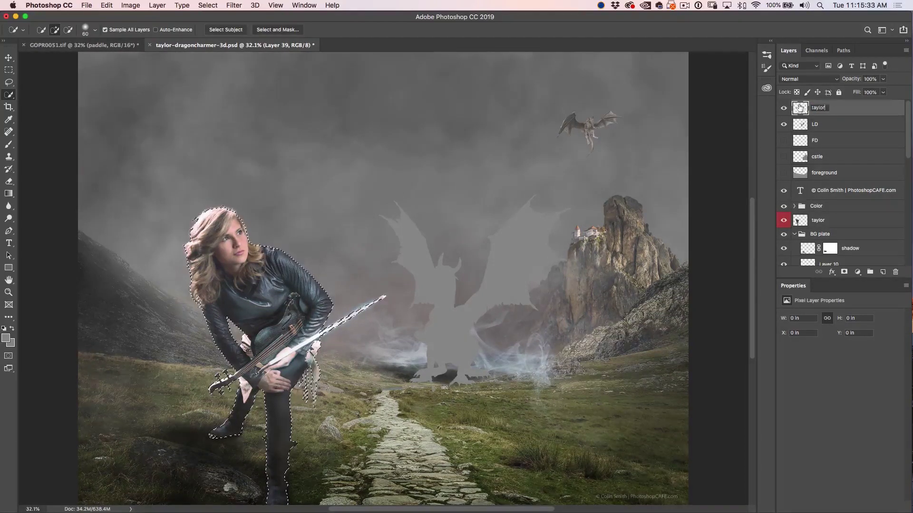
key(Return)
key(alt+BackSpace)
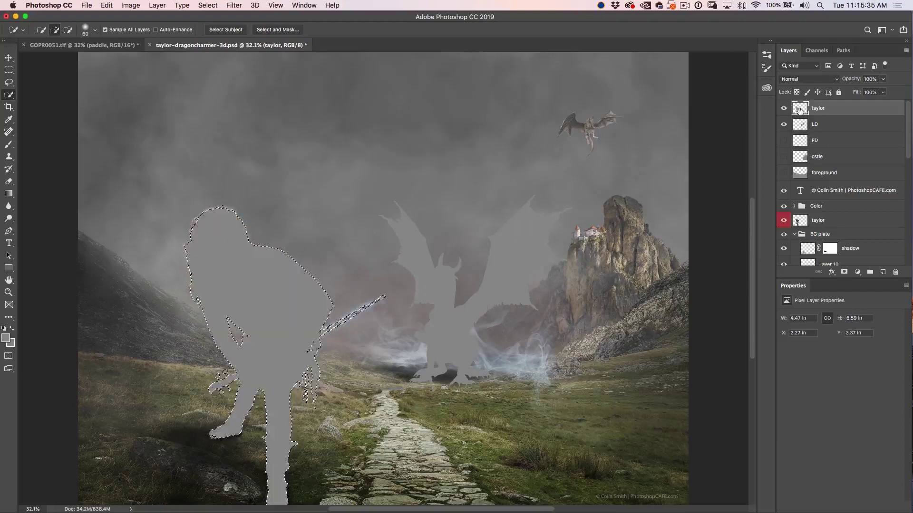
key(super+d)
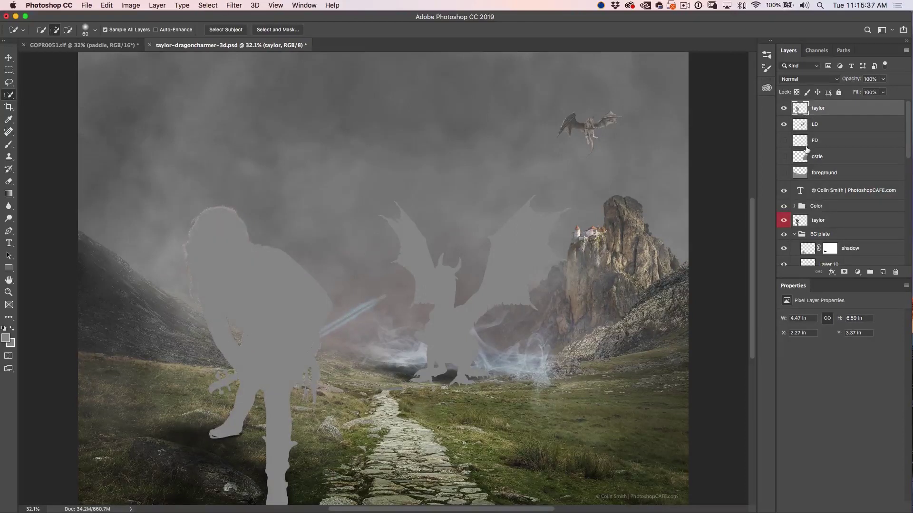
Show the FD, cstle and foreground layers and add a new empty layer directly below the foreground layer
drag(783, 156, 783, 172)
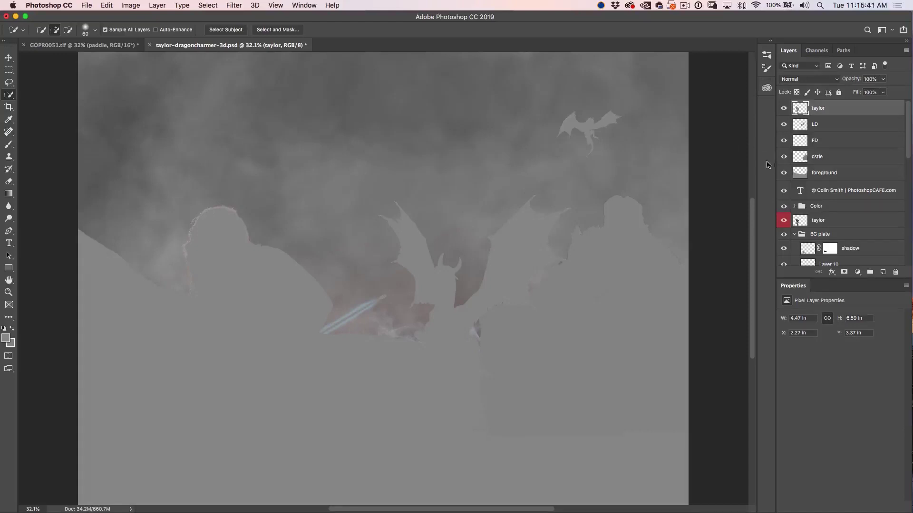
click(853, 180)
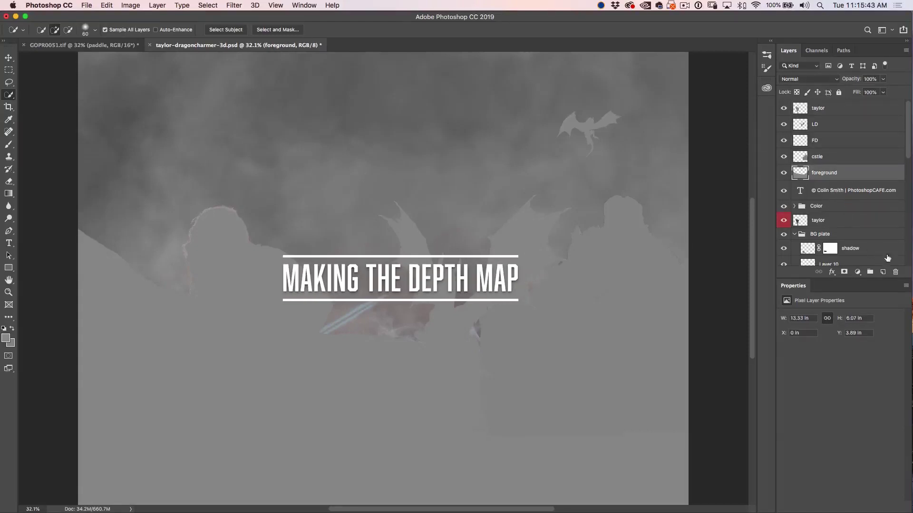
click(882, 272)
drag(853, 189, 852, 187)
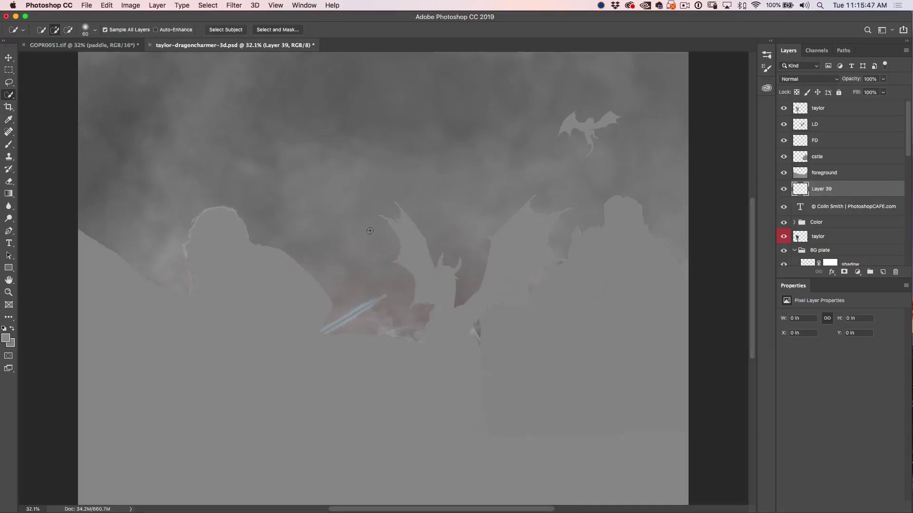
Set the foreground color to black (000000) and the background color to dark gray (292929)
click(7, 339)
drag(347, 259, 314, 324)
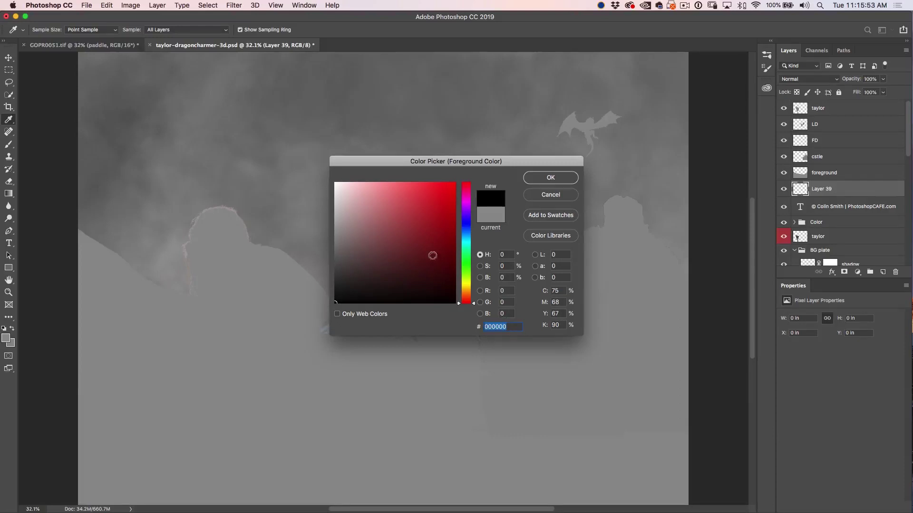
click(567, 179)
key(w)
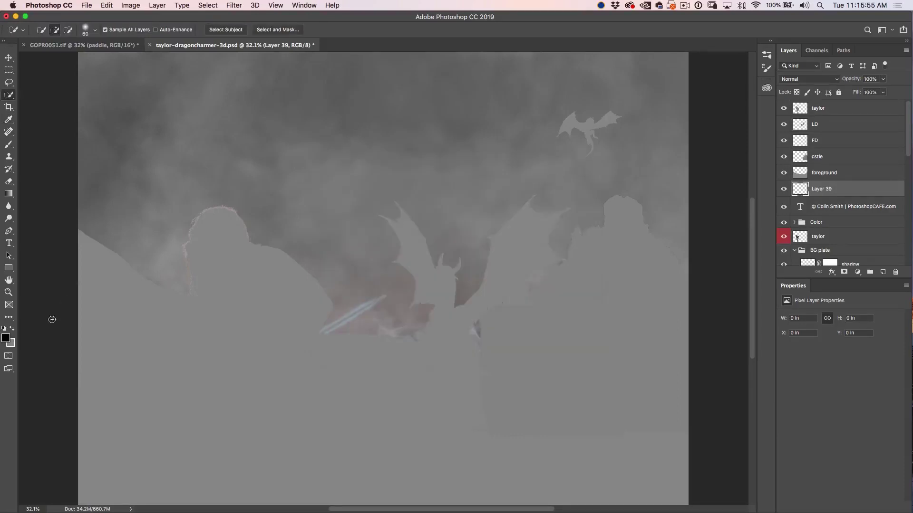
click(14, 346)
drag(339, 259, 329, 283)
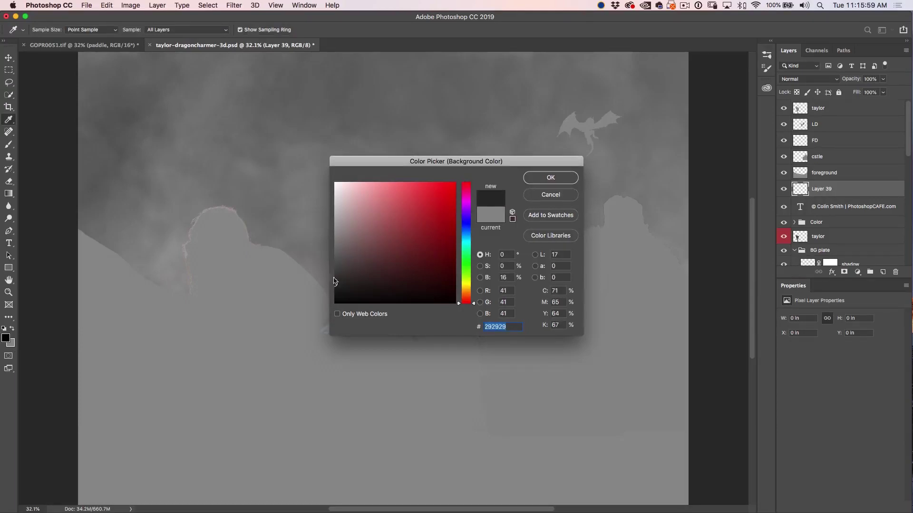
click(551, 178)
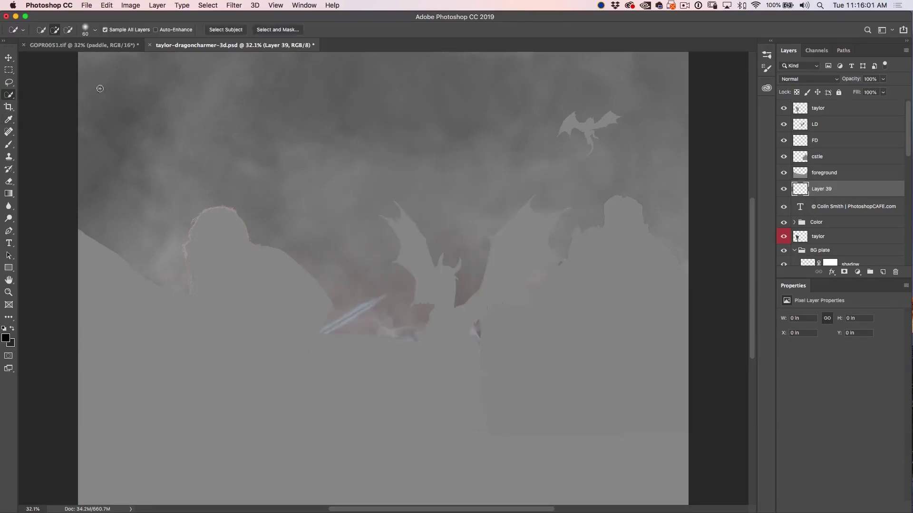
Fill the new layer with a vertical linear gradient from black at the sky to dark gray below, and name it bg
click(8, 193)
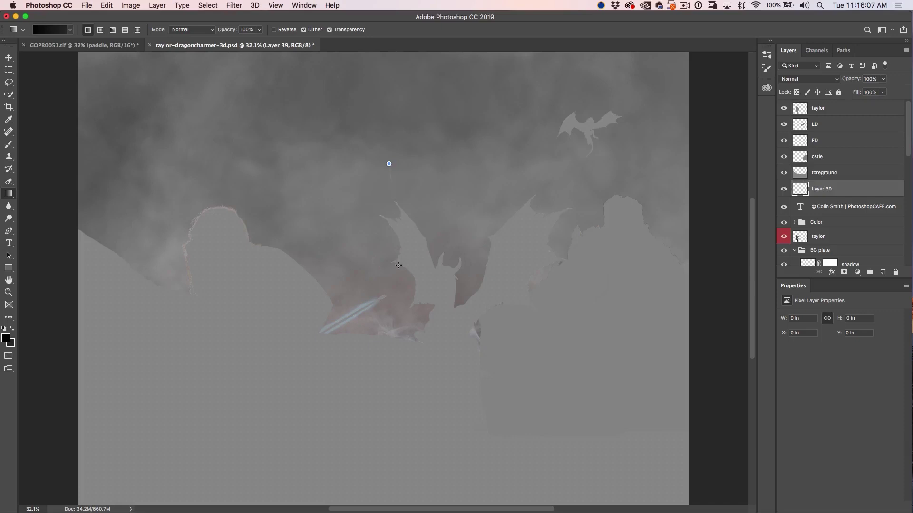
drag(401, 430, 400, 430)
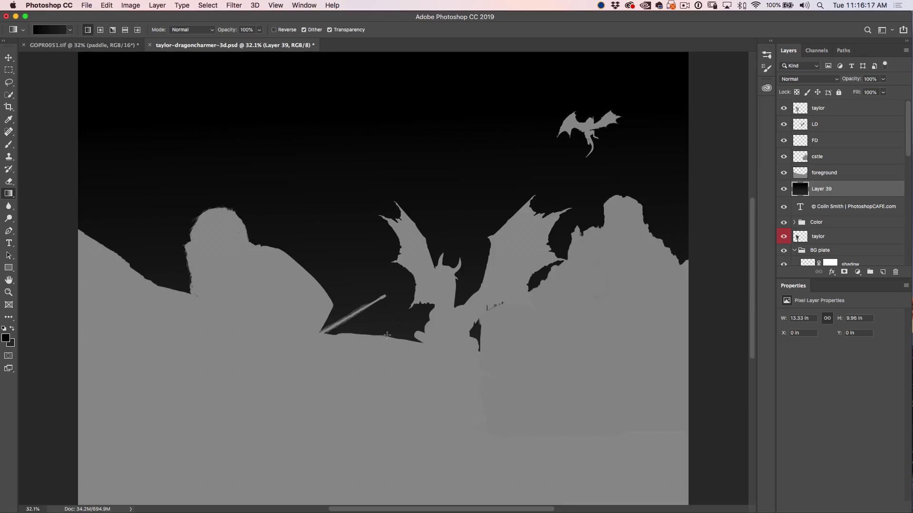
double_click(831, 187)
text(bg)
key(Return)
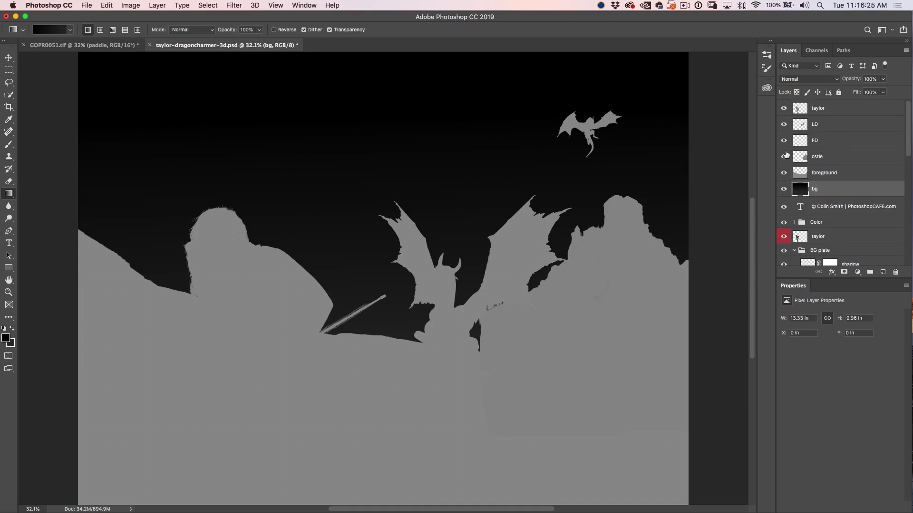
Hide the foreground, FD, LD and woman silhouette layers, leaving only the castle silhouette over the gradient
click(784, 173)
click(783, 140)
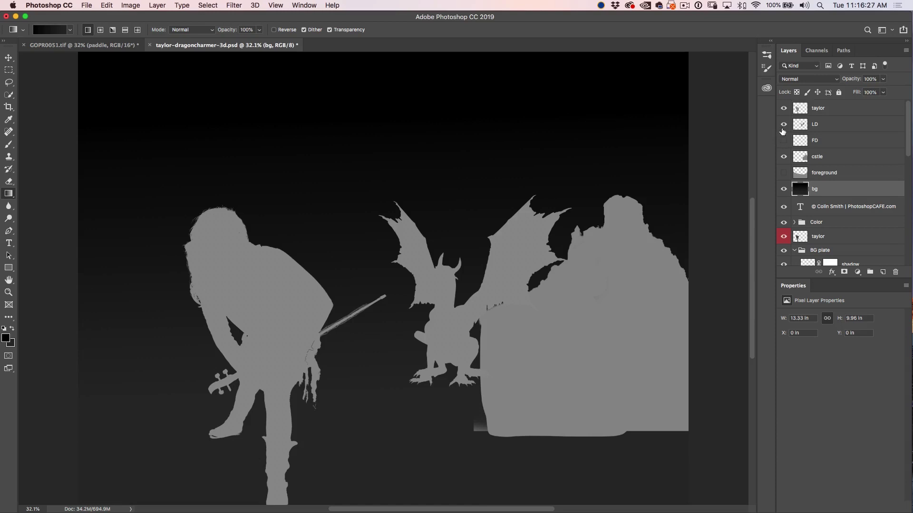
click(783, 124)
click(783, 109)
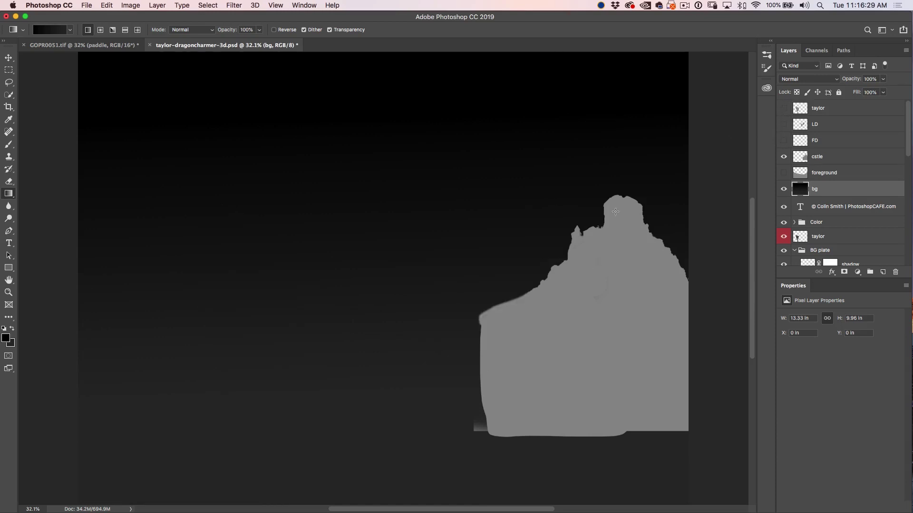
Darken the cstle layer with Levels by lowering the midtones until the castle is slightly lighter than the background gradient
click(827, 158)
key(super+l)
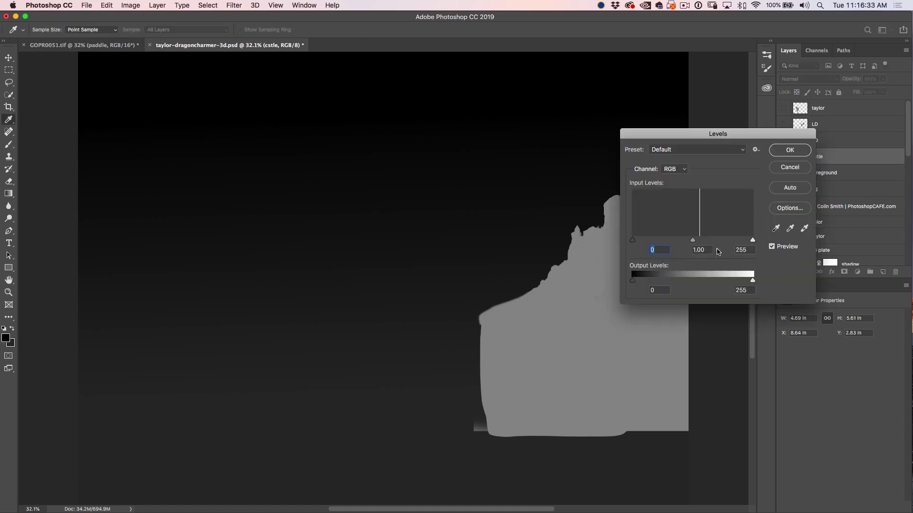
drag(688, 135, 748, 132)
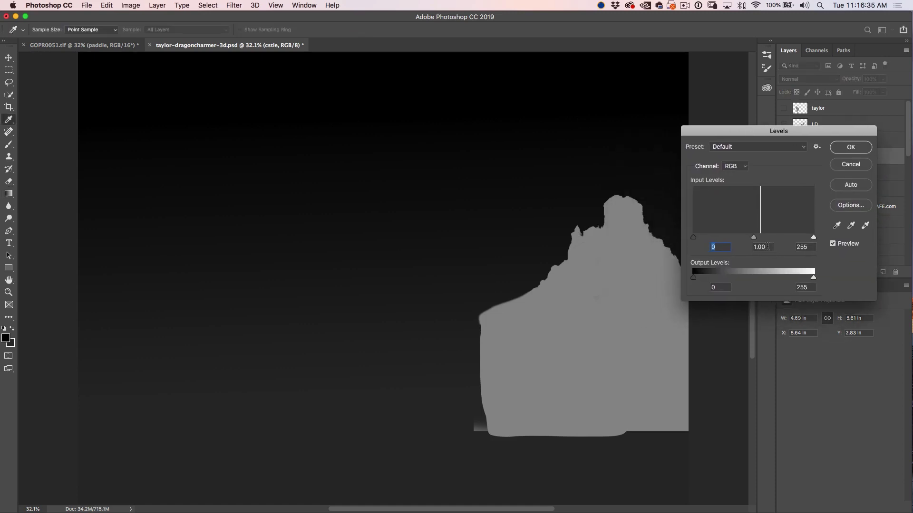
drag(756, 240, 782, 239)
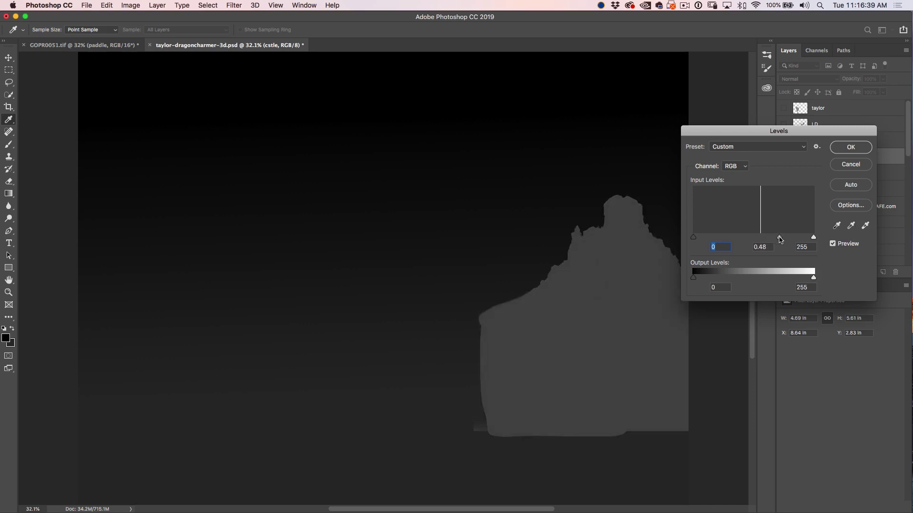
key(Tab)
drag(781, 239, 785, 239)
click(854, 147)
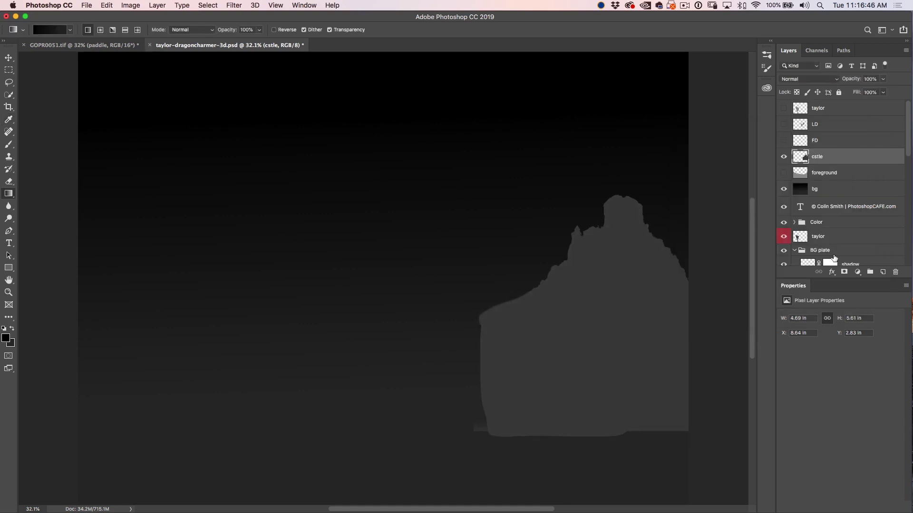
Show the foreground layer and move the cstle layer directly below it in the layer stack
click(784, 173)
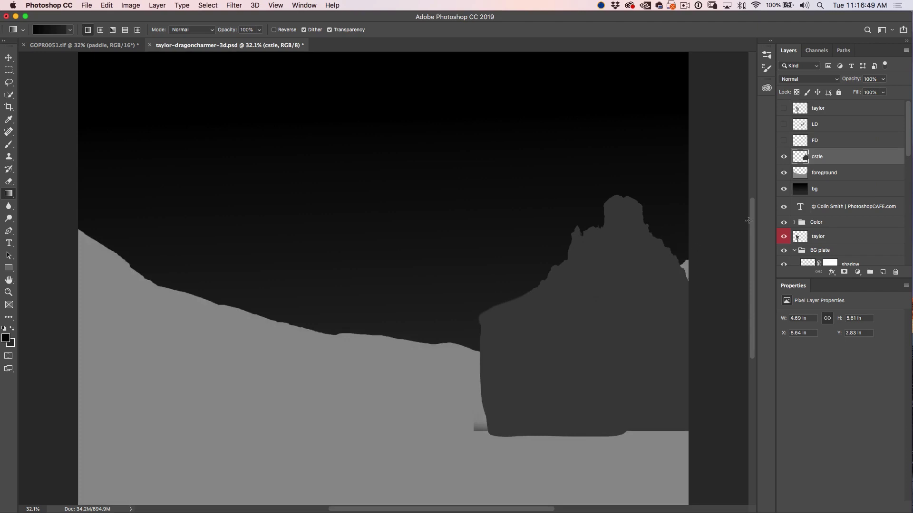
drag(834, 162, 825, 181)
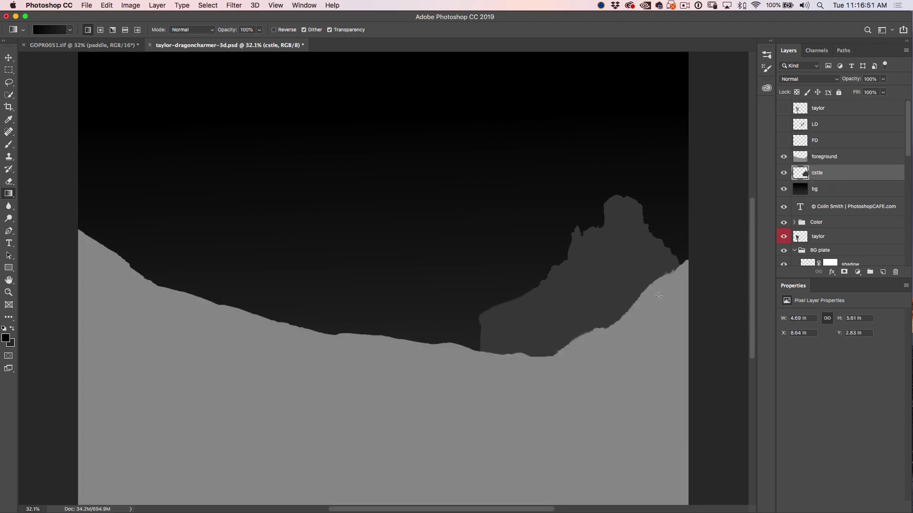
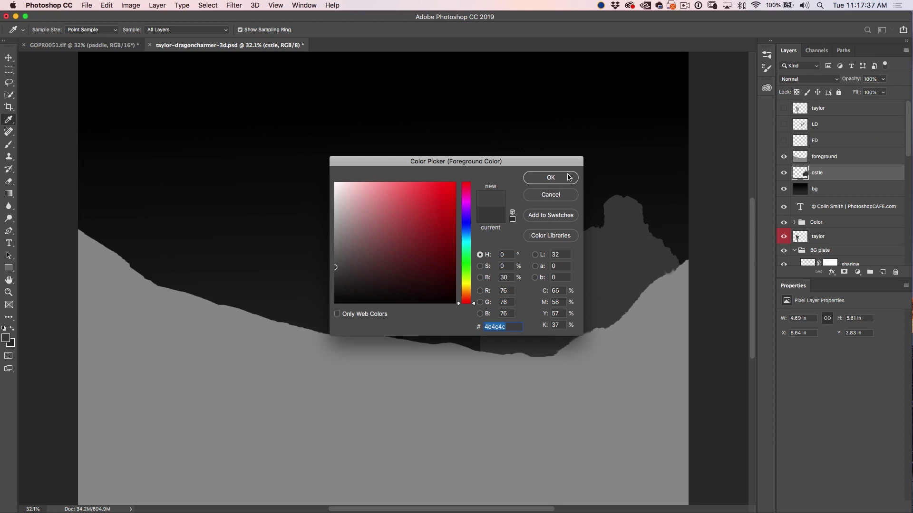
Set the foreground color to dark gray 4c4c4c and the background color to light gray c9c5c5
click(550, 177)
key(g)
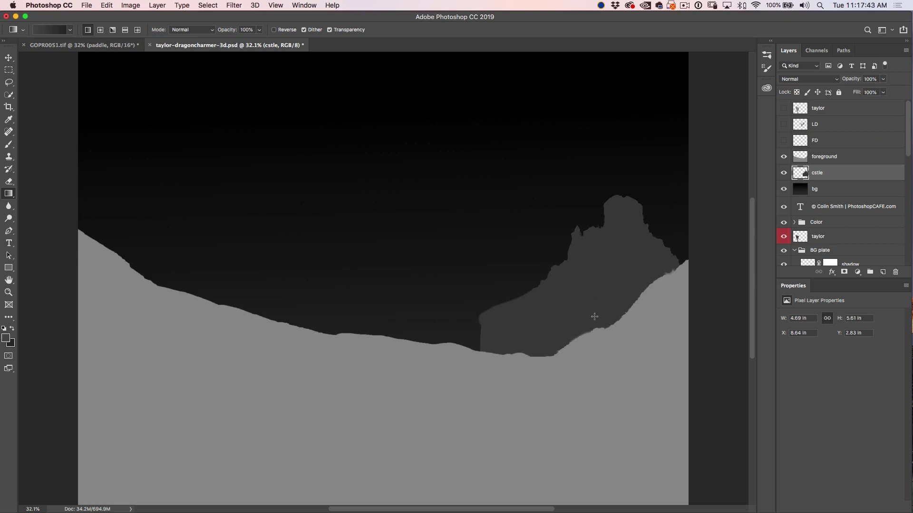
click(11, 343)
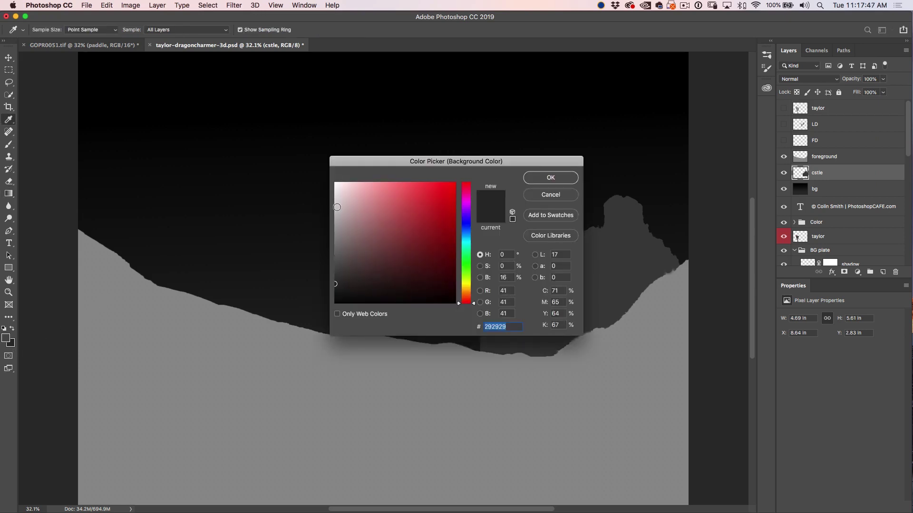
click(796, 237)
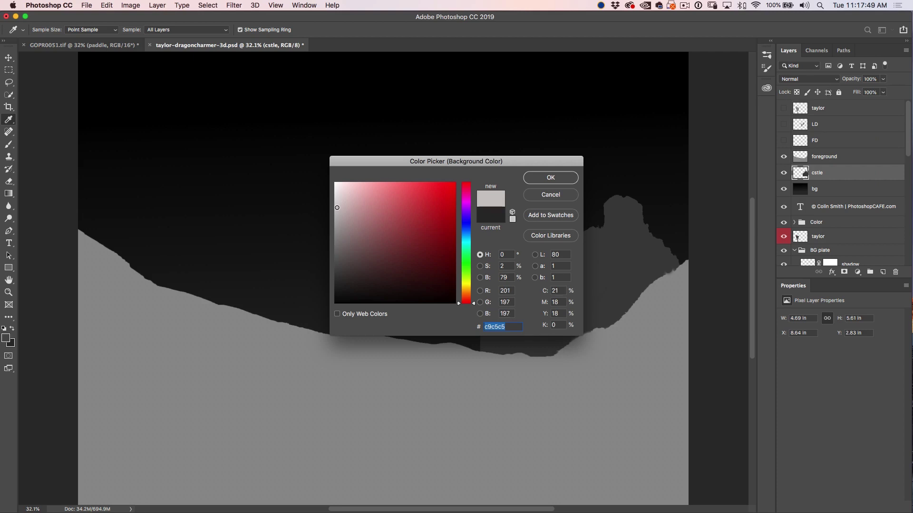
click(546, 177)
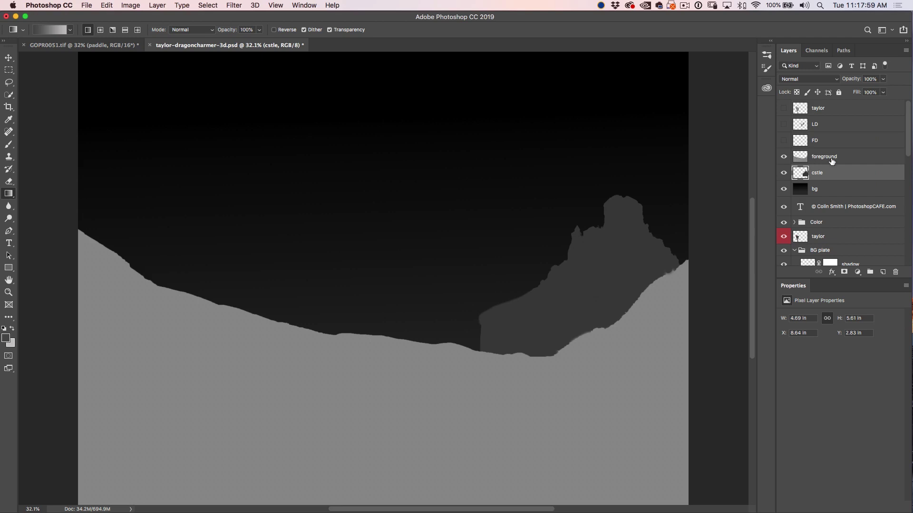
Select the foreground layer's silhouette and fill it with a vertical gradient from dark gray at the horizon to light gray at the base
click(802, 157)
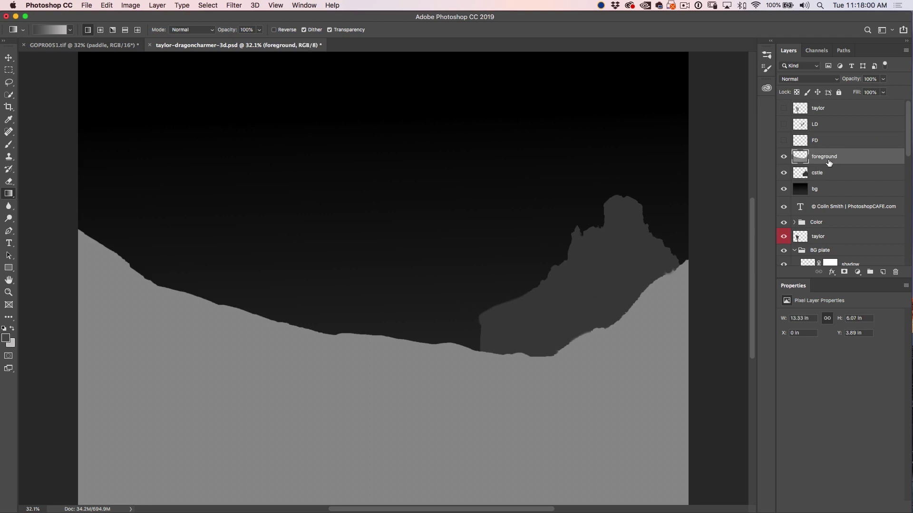
super+click(801, 157)
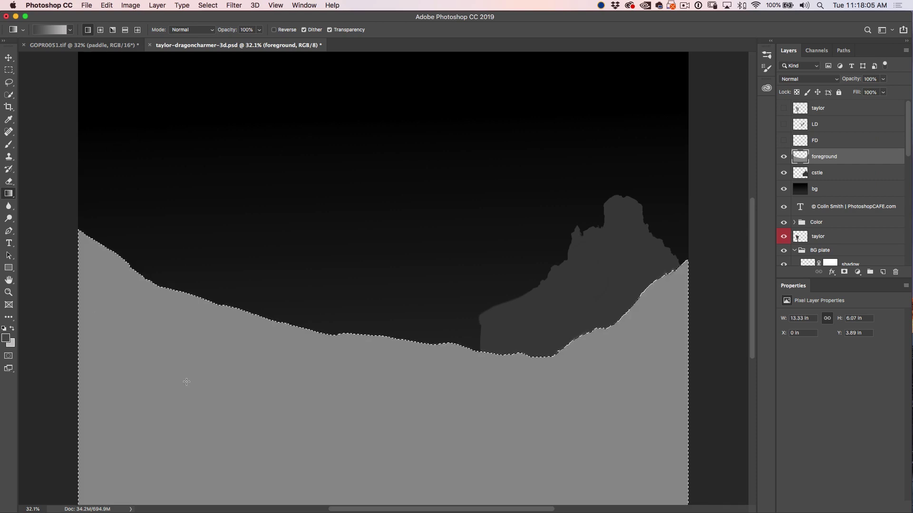
drag(326, 484, 332, 371)
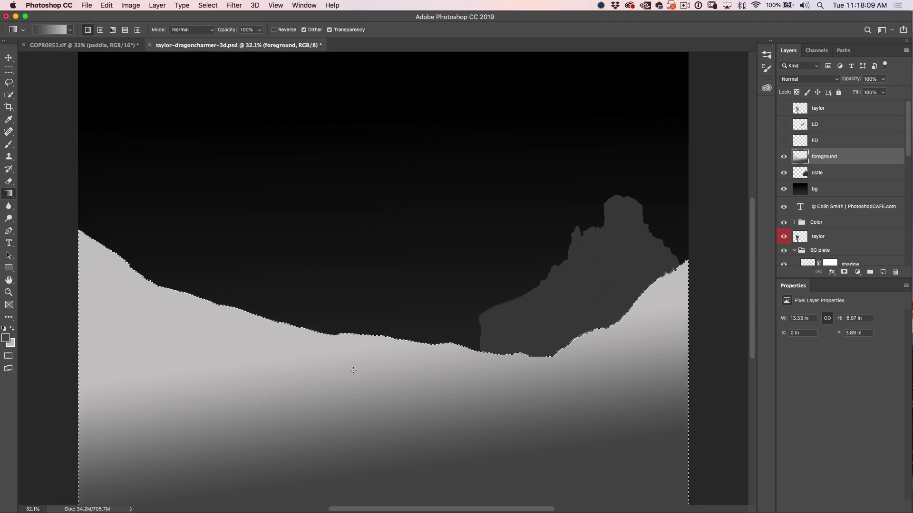
drag(357, 352, 356, 409)
drag(362, 458, 361, 457)
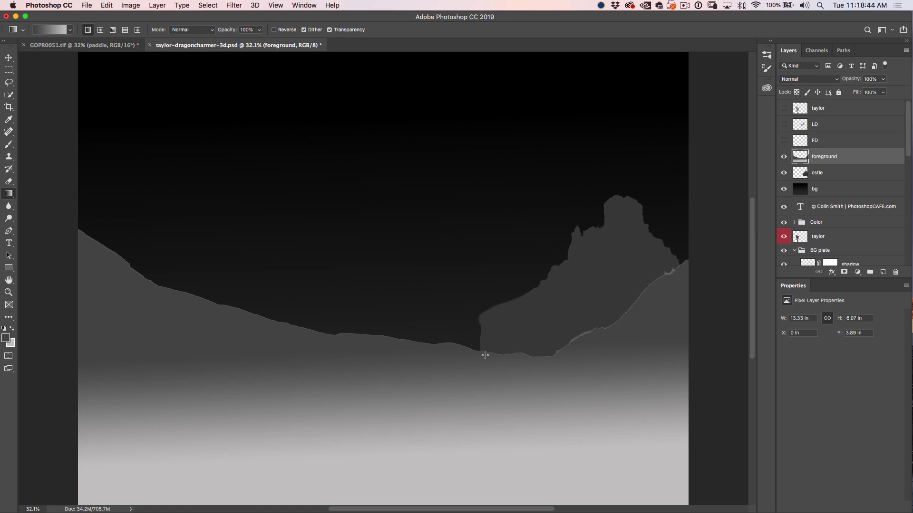
Clear the light fringe along the foreground hill's edge using the inverse of the layer's silhouette selection, and deselect
super+click(800, 157)
key(shift+super+i)
key(super+d)
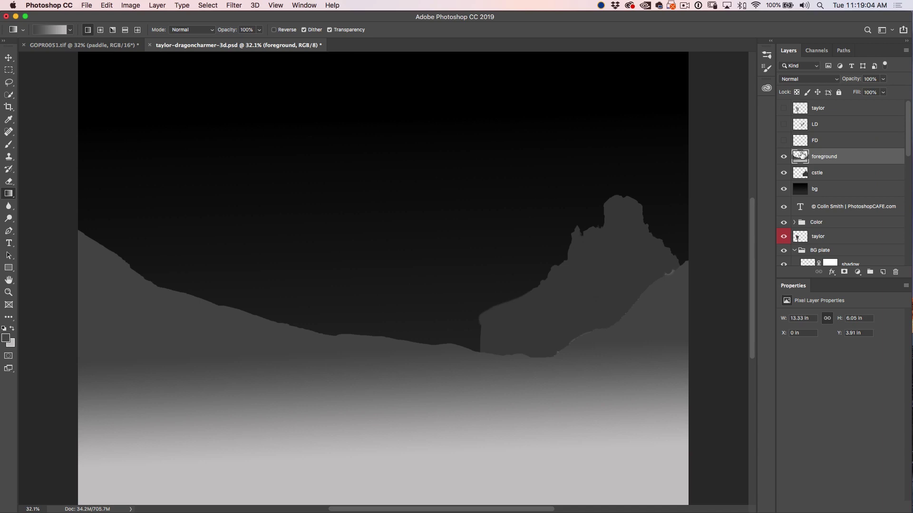
Soften the edges of the foreground layer with a 16.2-pixel Gaussian Blur
click(235, 5)
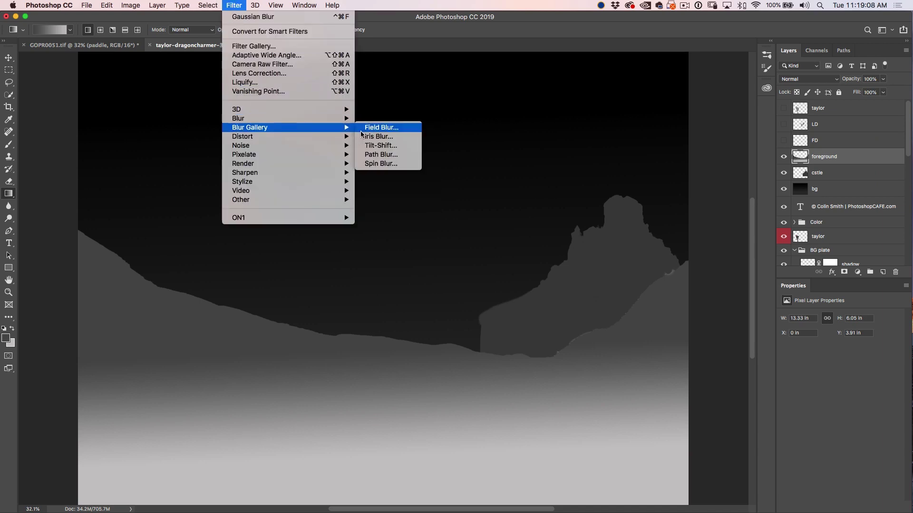
mouse_move(351, 122)
click(378, 154)
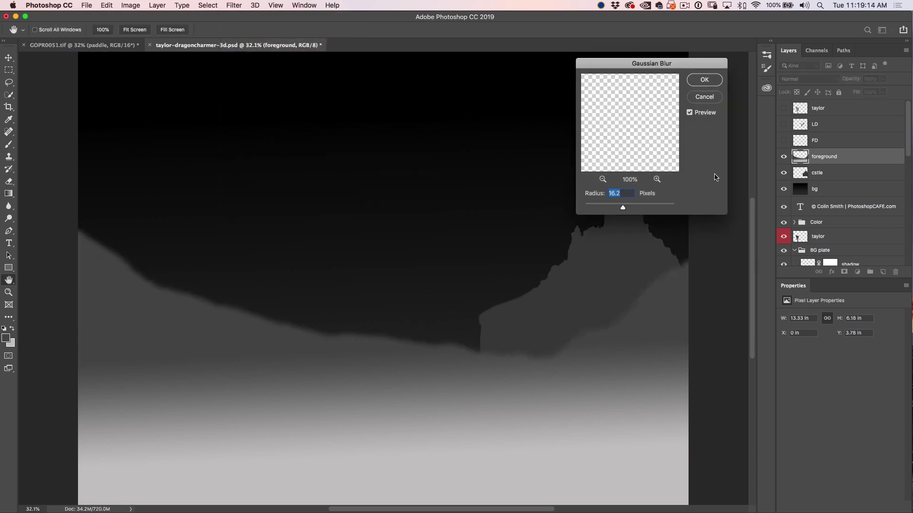
click(704, 81)
key(g)
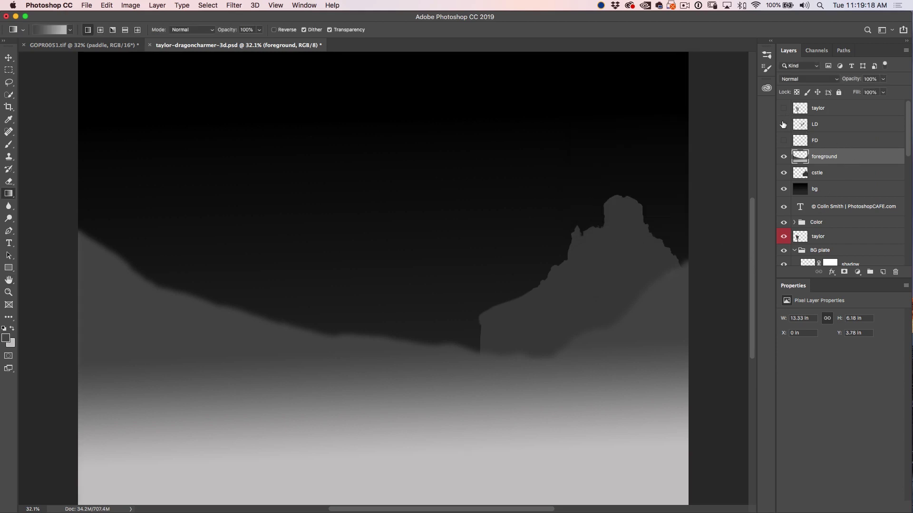
Show the FD, LD and woman silhouette layers again
click(783, 140)
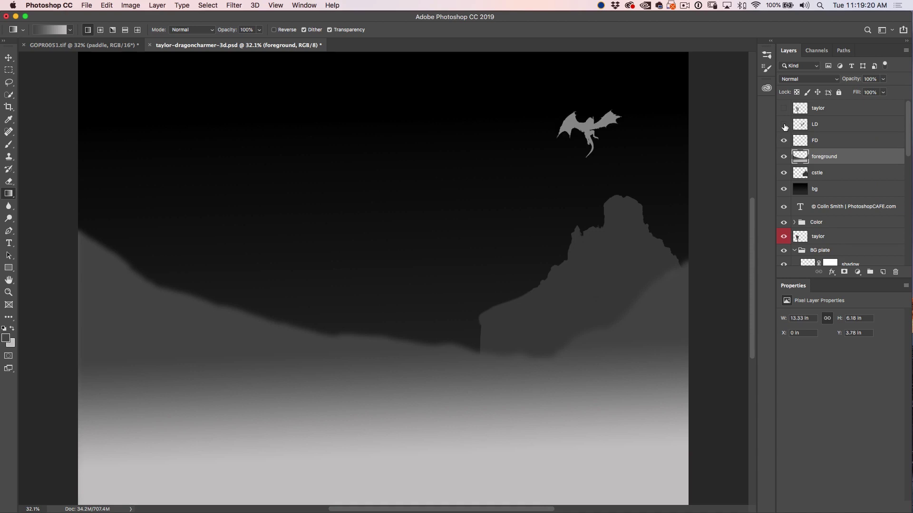
click(783, 125)
click(783, 108)
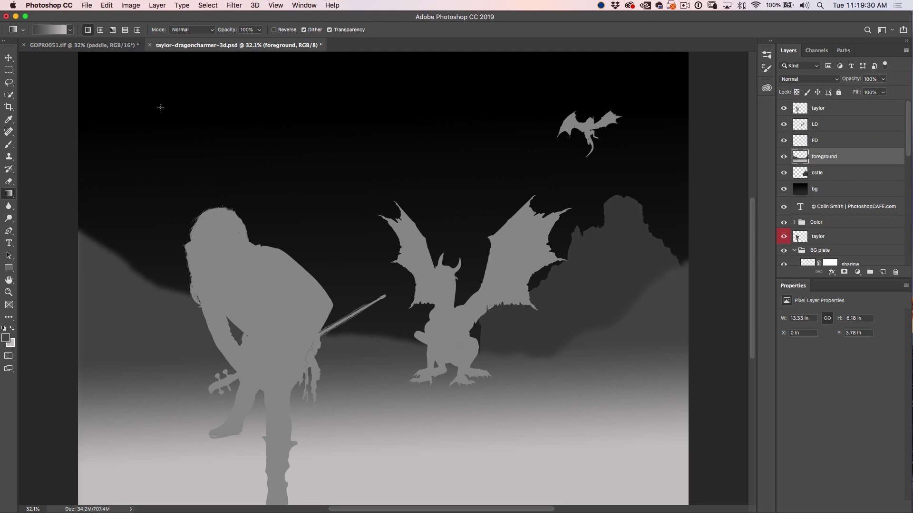
Sample the dark gray of the hill below the castle and fill the flying dragon on the FD layer with it
click(9, 58)
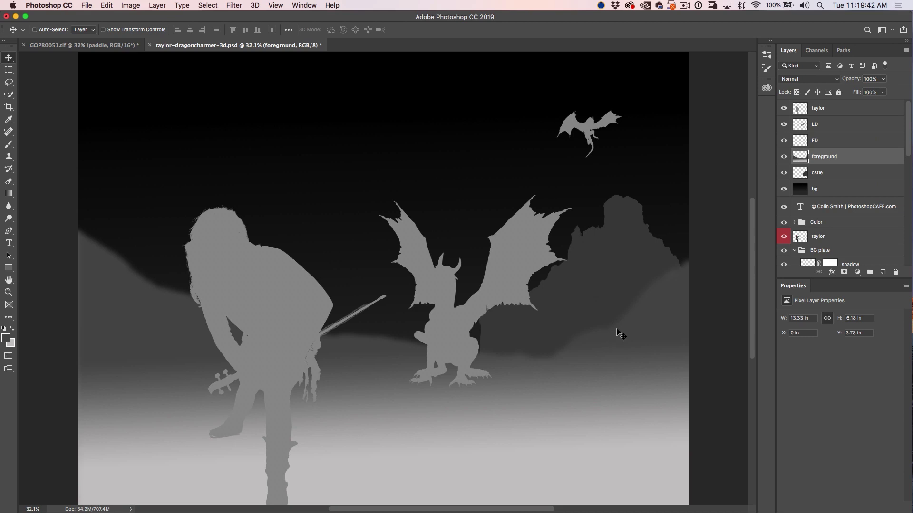
key(i)
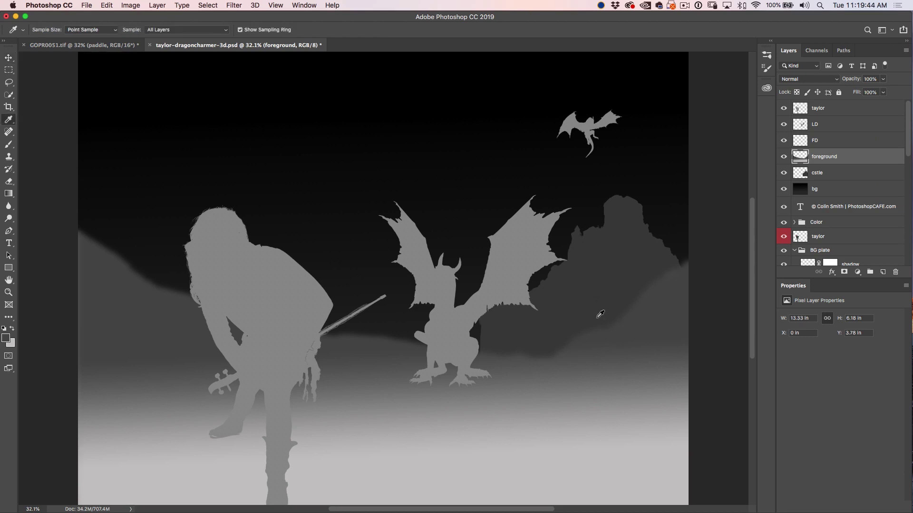
click(603, 331)
drag(606, 328, 600, 331)
click(845, 125)
click(827, 141)
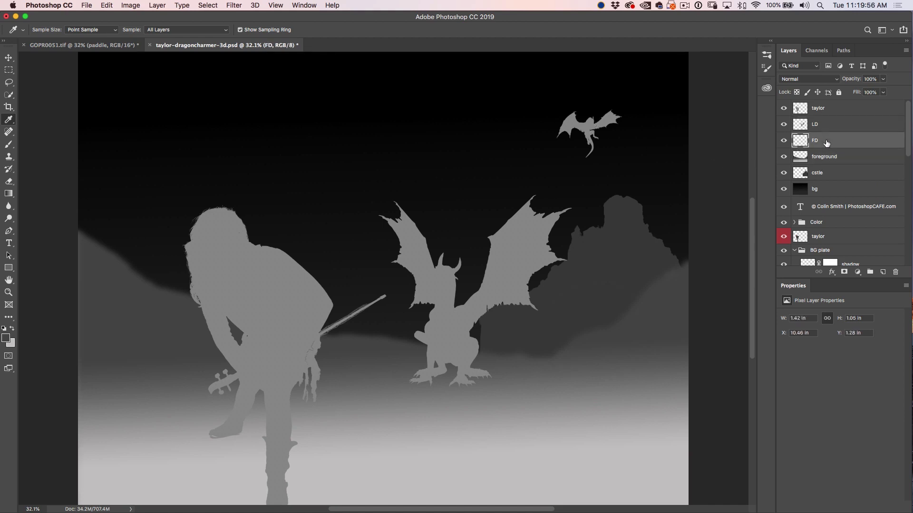
key(alt+BackSpace)
key(super+z)
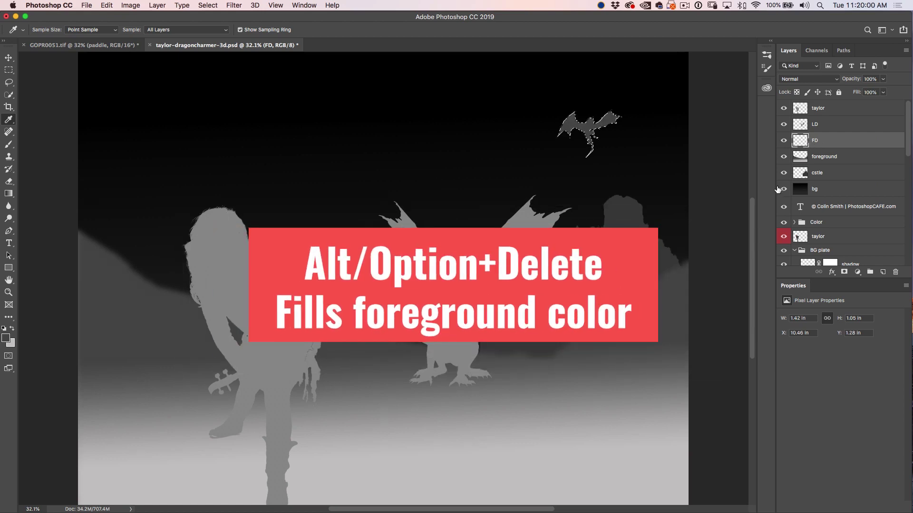
key(super+d)
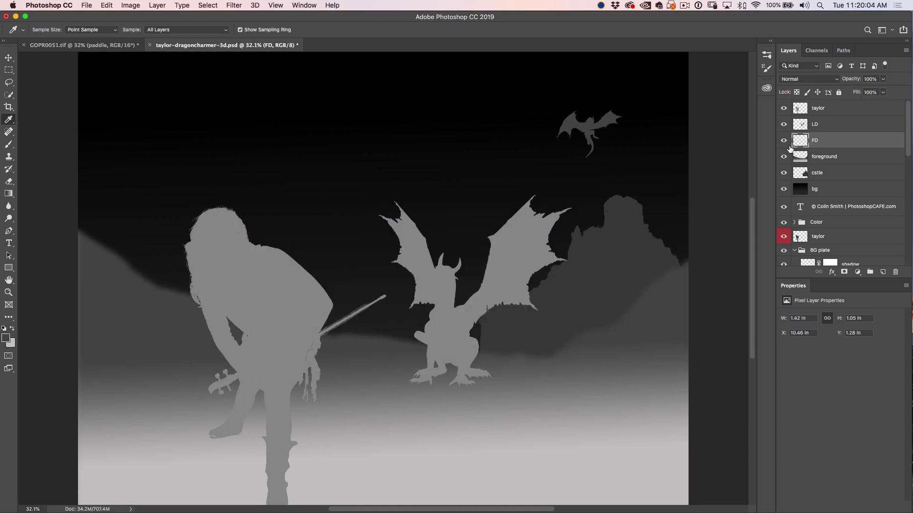
Lighten the flying dragon slightly by raising its midtones with Levels
key(super+l)
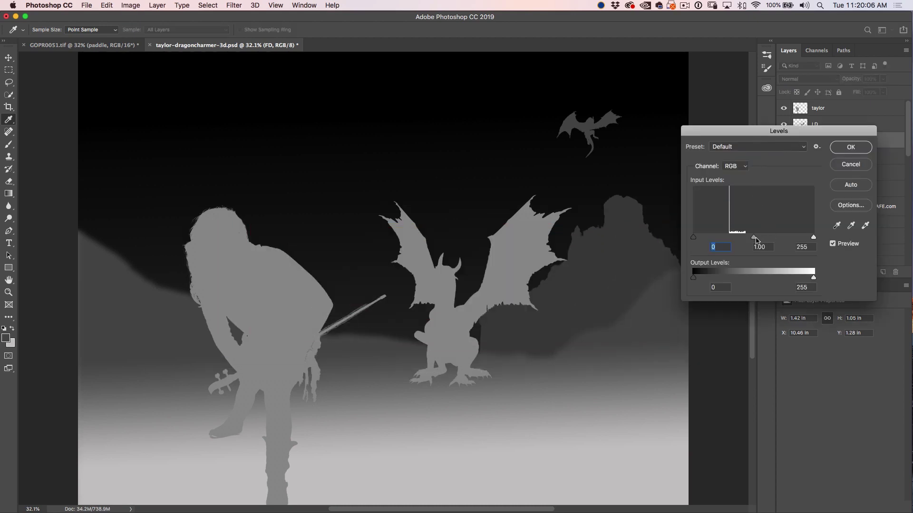
drag(754, 239, 752, 240)
key(Tab)
click(857, 153)
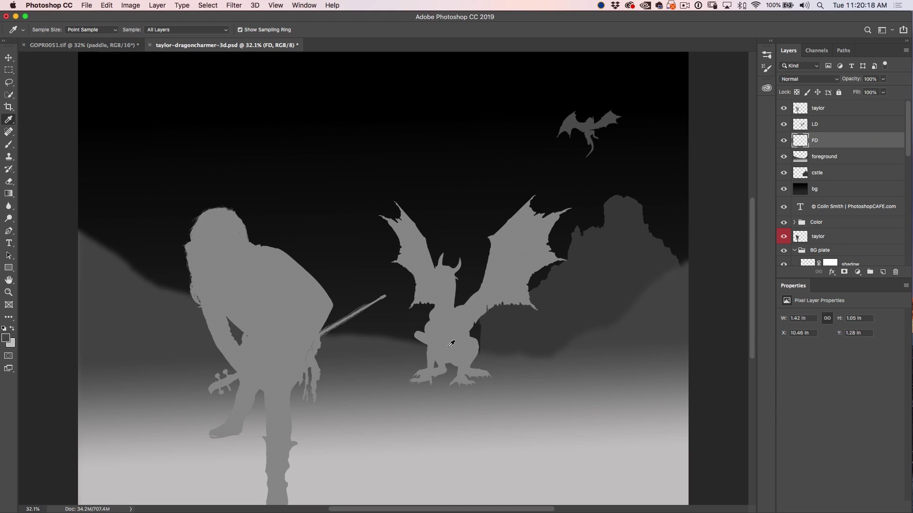
Sample the ground gray at the large dragon's feet and fill the dragon silhouette on the LD layer with it
click(9, 57)
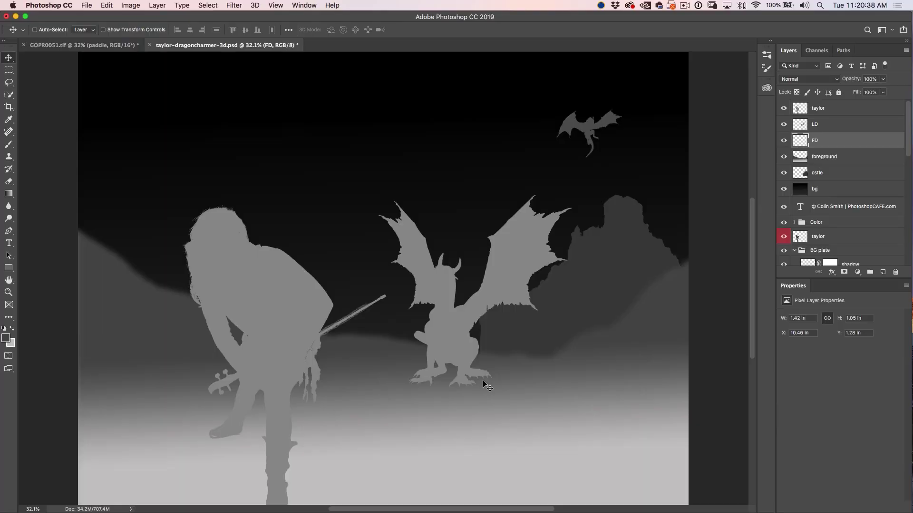
click(8, 119)
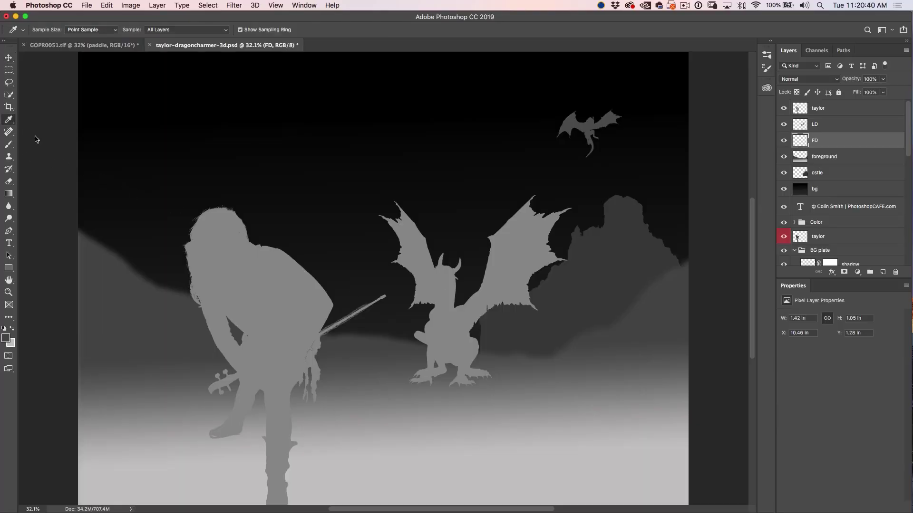
click(443, 380)
click(819, 126)
super+click(808, 130)
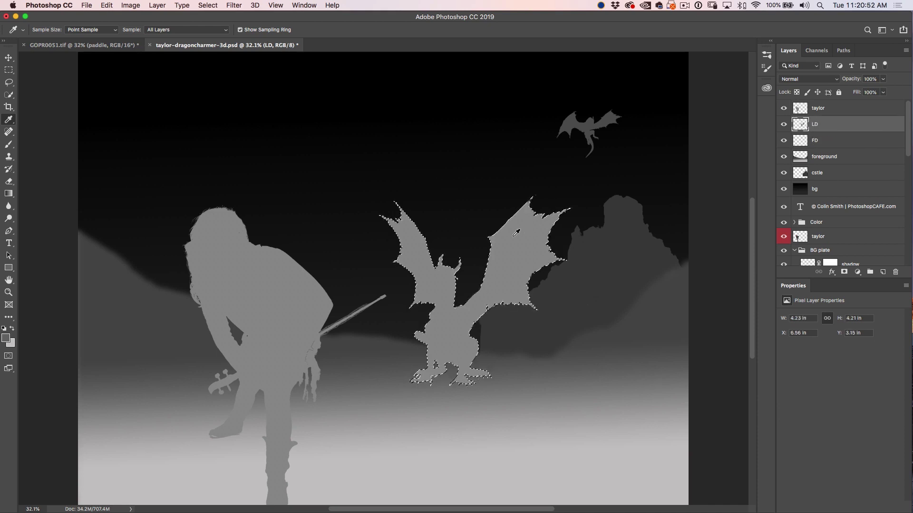
key(g)
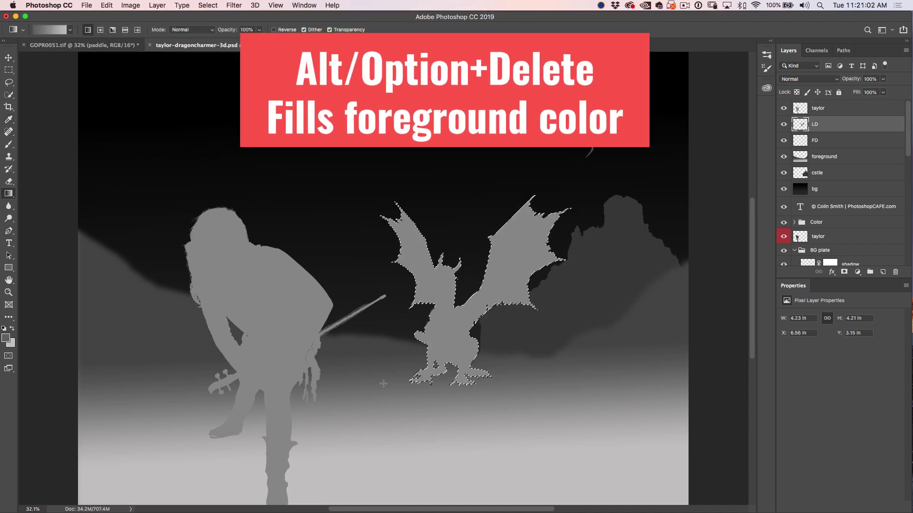
key(alt+BackSpace)
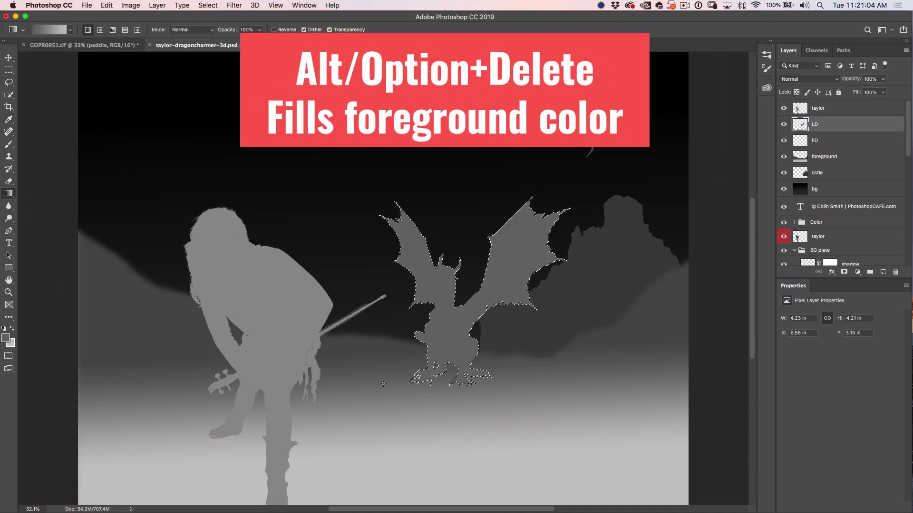
key(super+d)
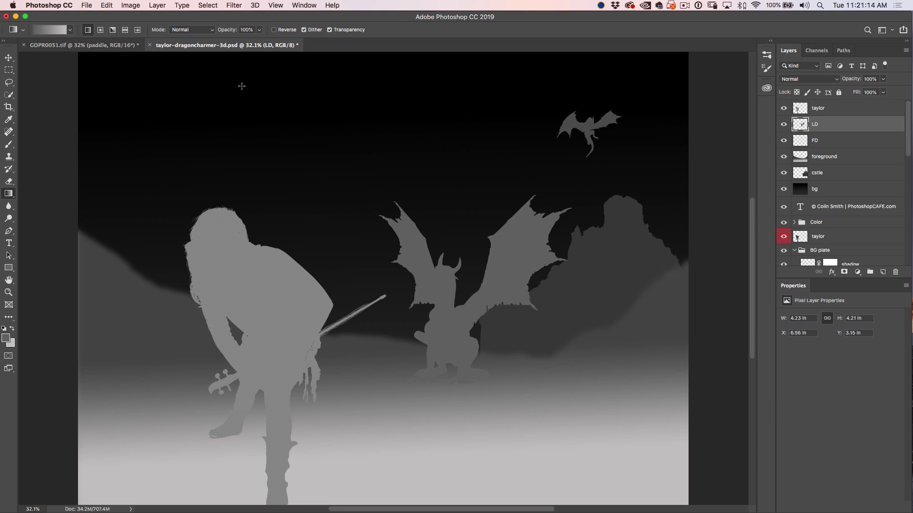
Lasso an area around the large dragon's feet on the LD layer and feather the selection
click(8, 82)
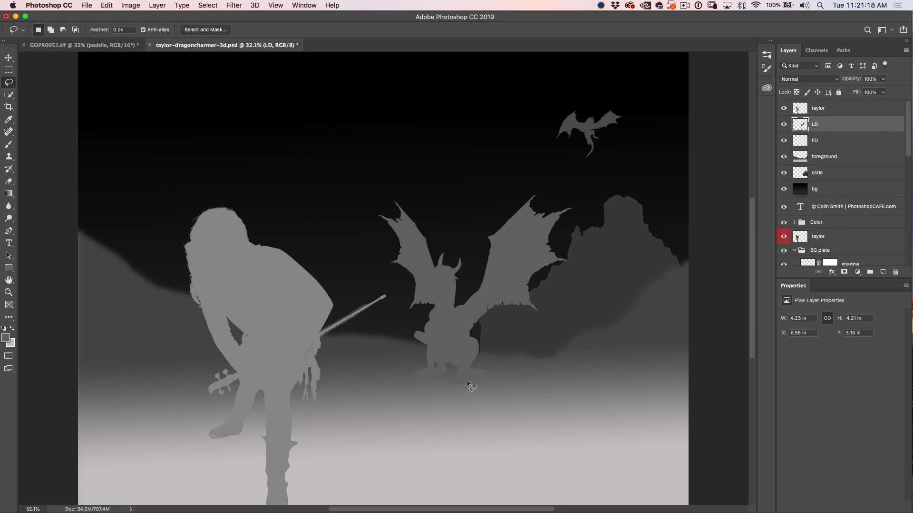
mouse_move(491, 389)
mouse_down()
mouse_move(501, 380)
mouse_move(468, 367)
mouse_move(412, 371)
mouse_move(448, 398)
mouse_move(496, 396)
mouse_up()
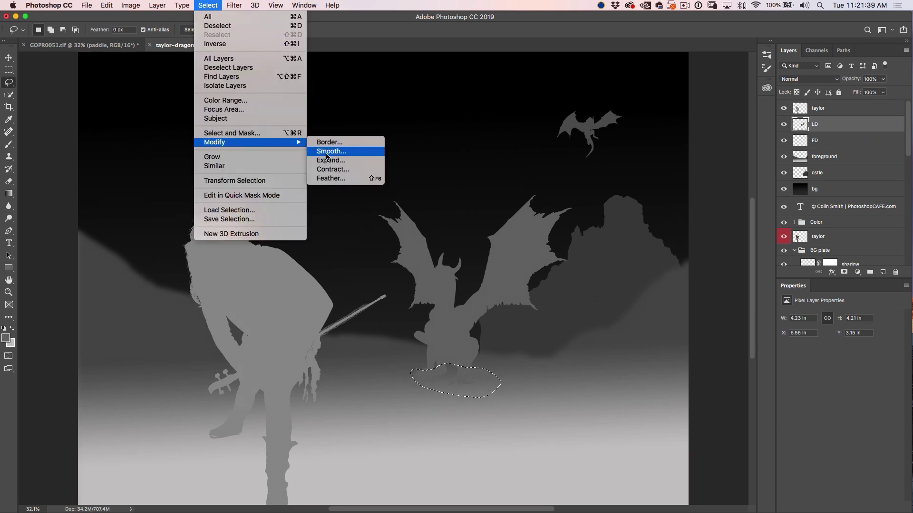
click(333, 179)
text(2)
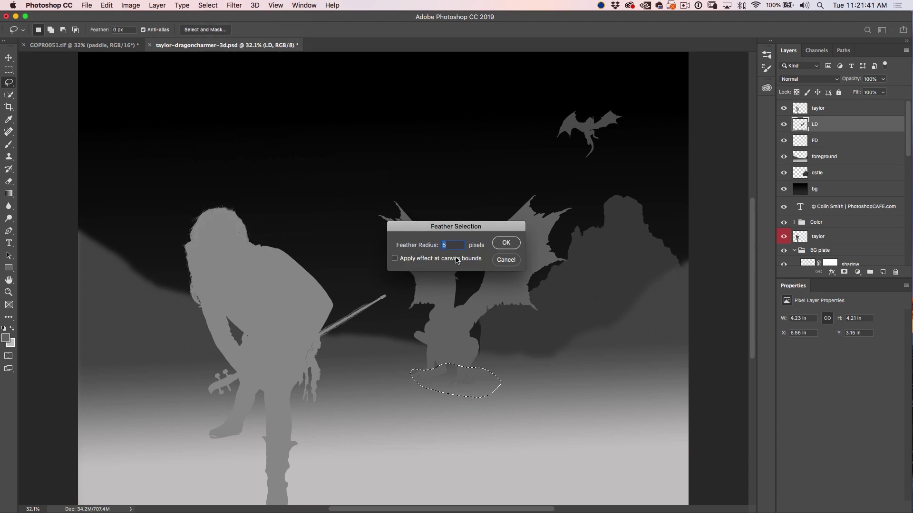
click(506, 243)
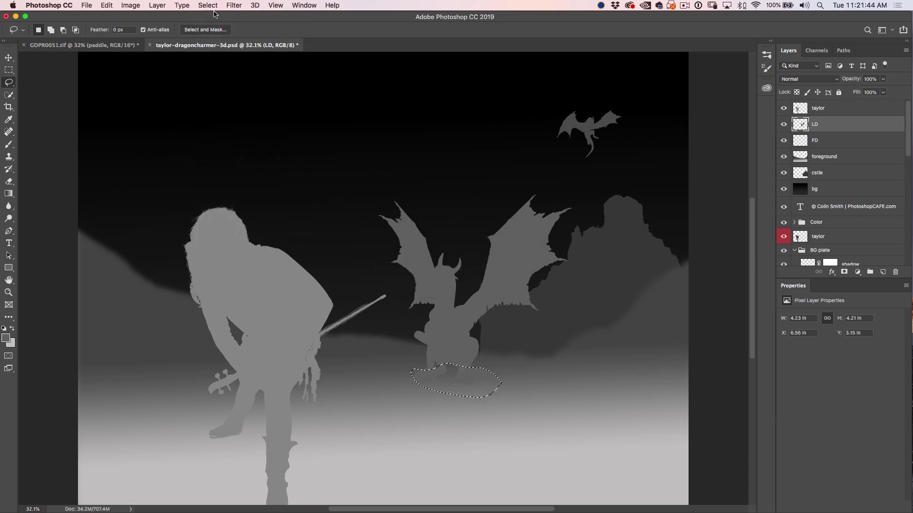
Apply a Gaussian Blur with a 3.8-pixel radius to the selected feet on the LD layer and clear the selection
click(234, 5)
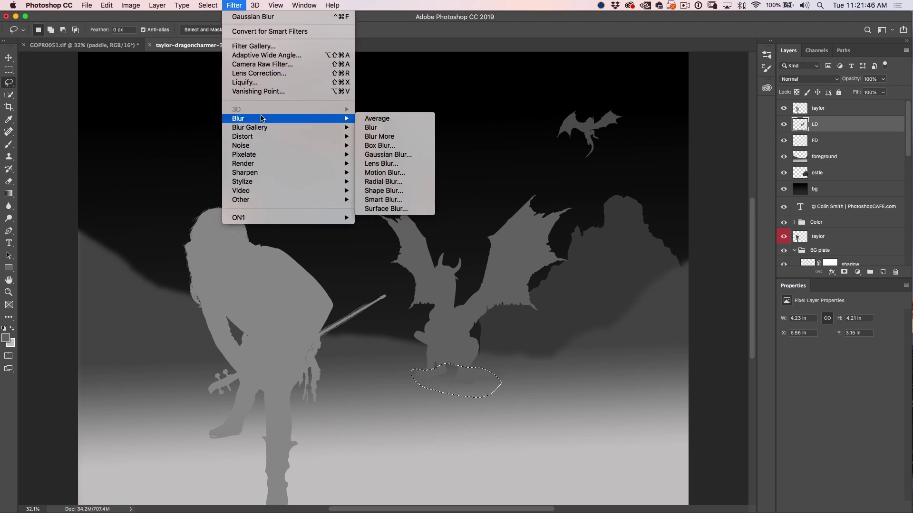
mouse_move(343, 118)
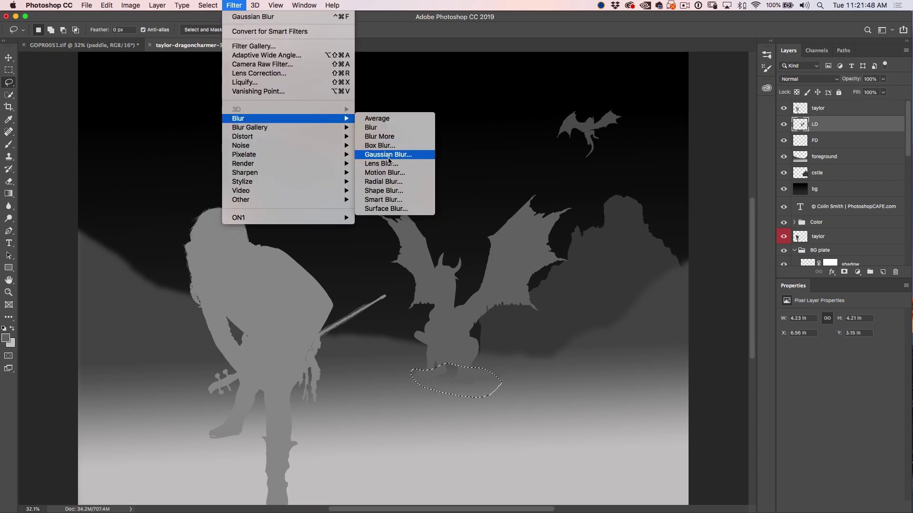
click(388, 155)
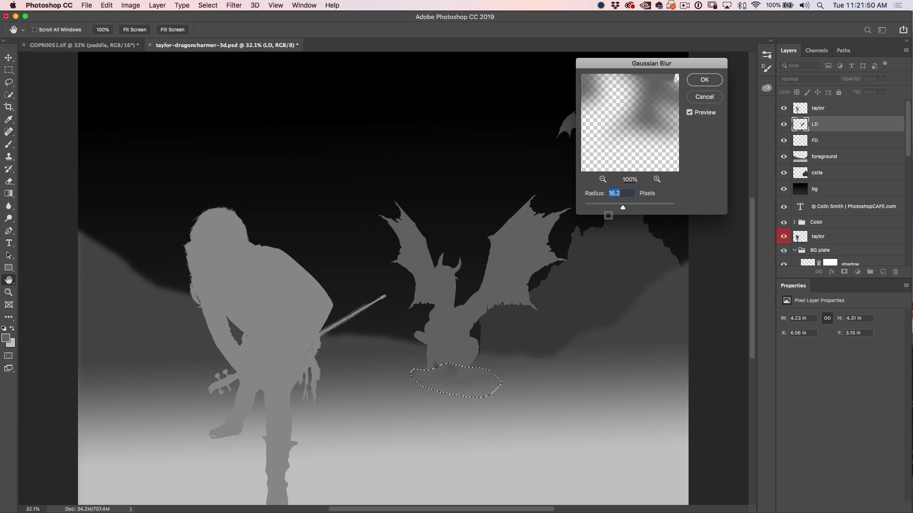
drag(622, 208, 599, 209)
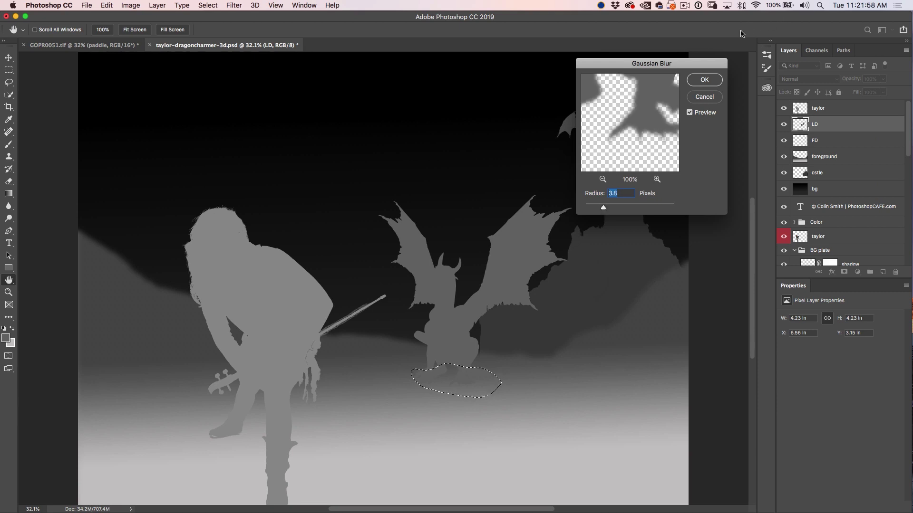
click(712, 82)
key(super+d)
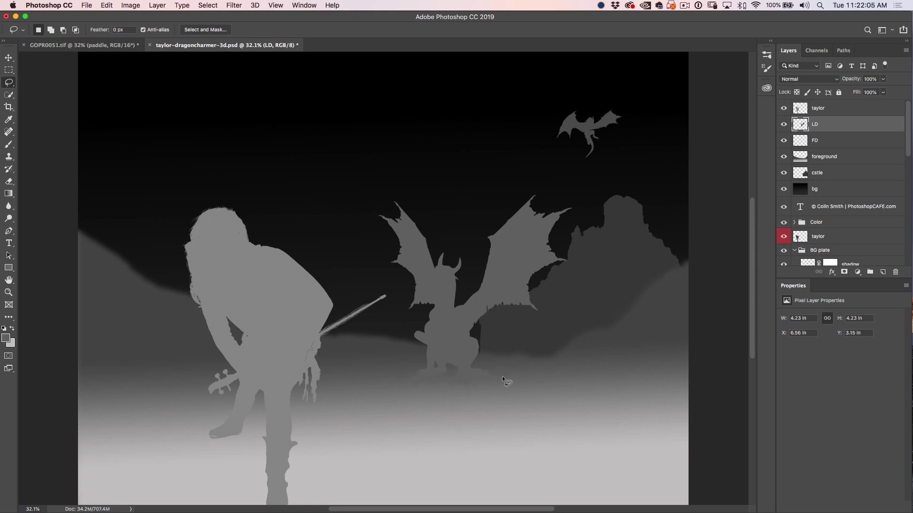
Fill the woman's silhouette on its layer with the light gray sampled from the ground at her front foot and hide the selection edges
click(9, 58)
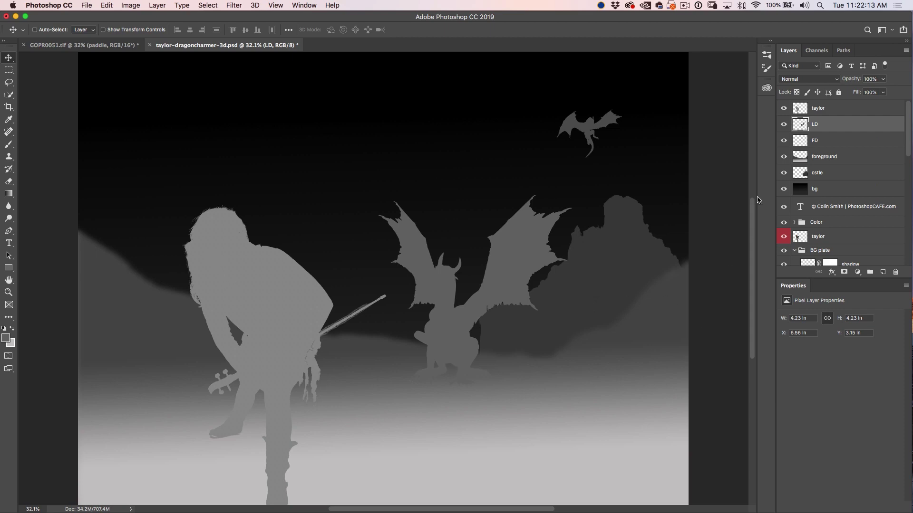
alt+click(784, 109)
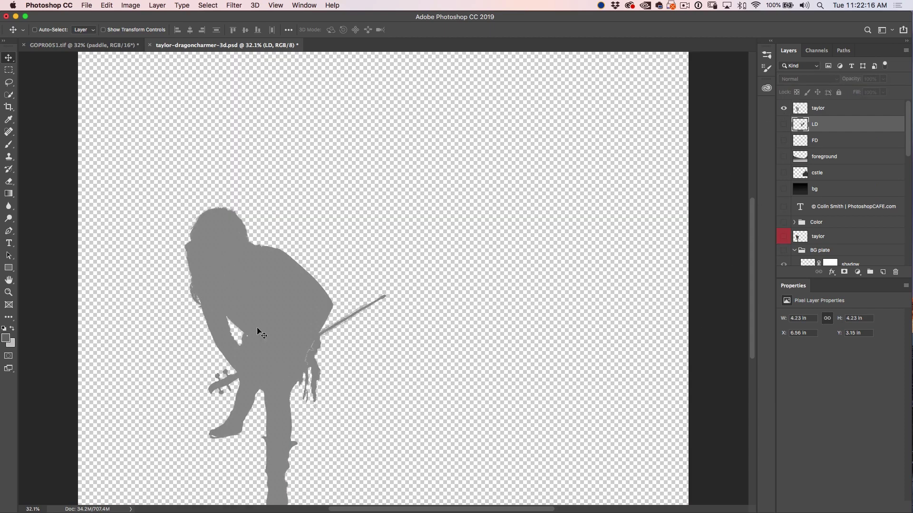
alt+click(784, 109)
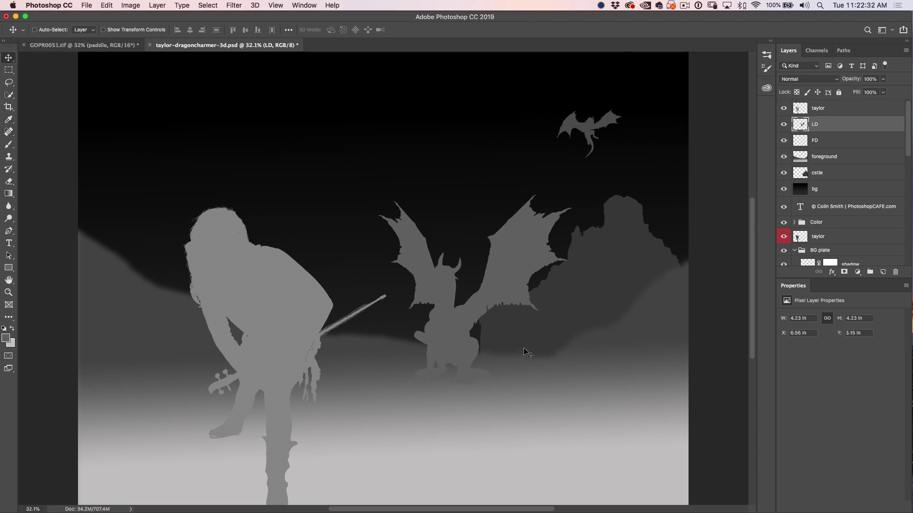
super+click(801, 109)
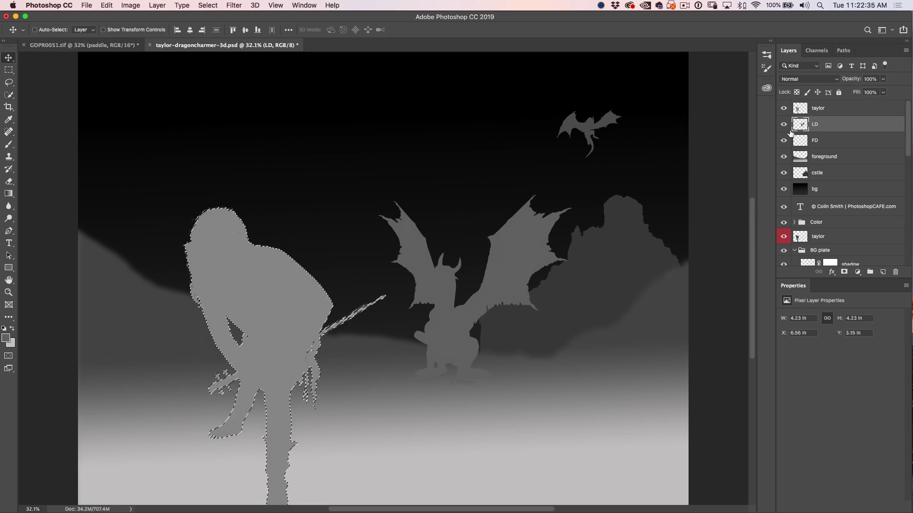
click(850, 110)
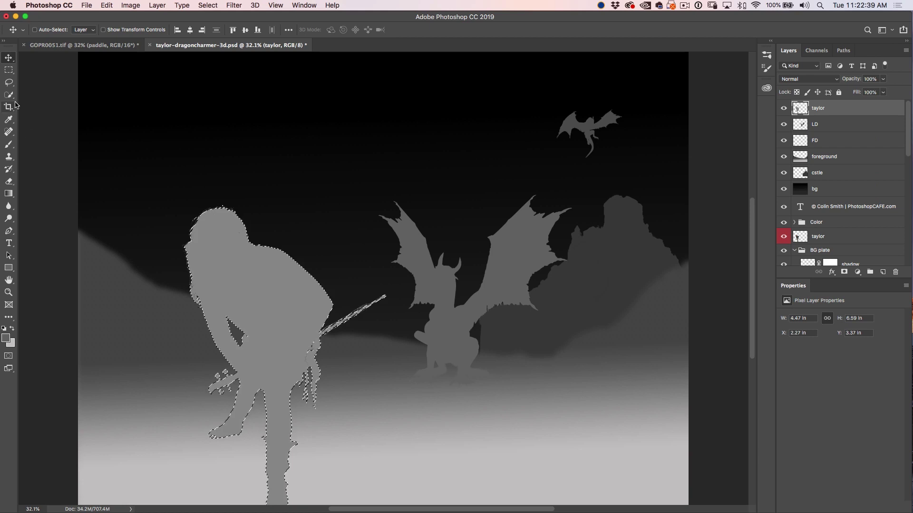
click(9, 120)
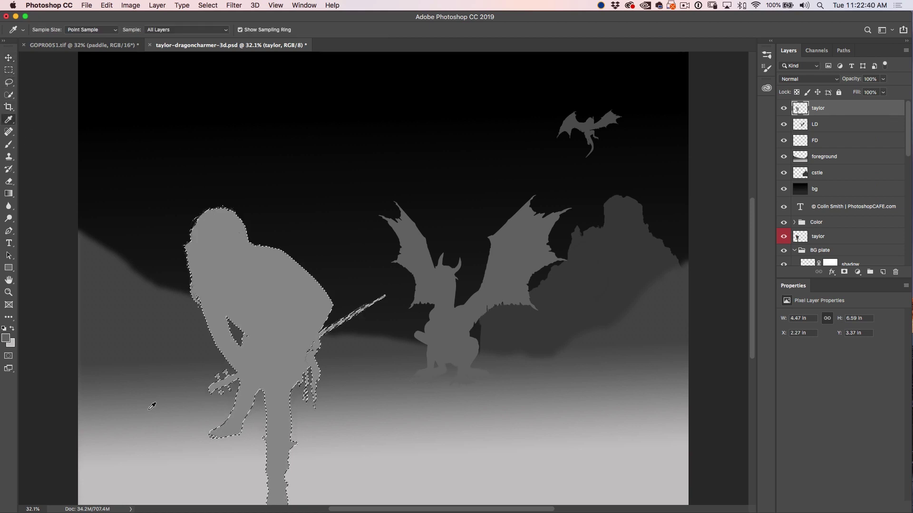
click(263, 496)
drag(263, 495, 265, 498)
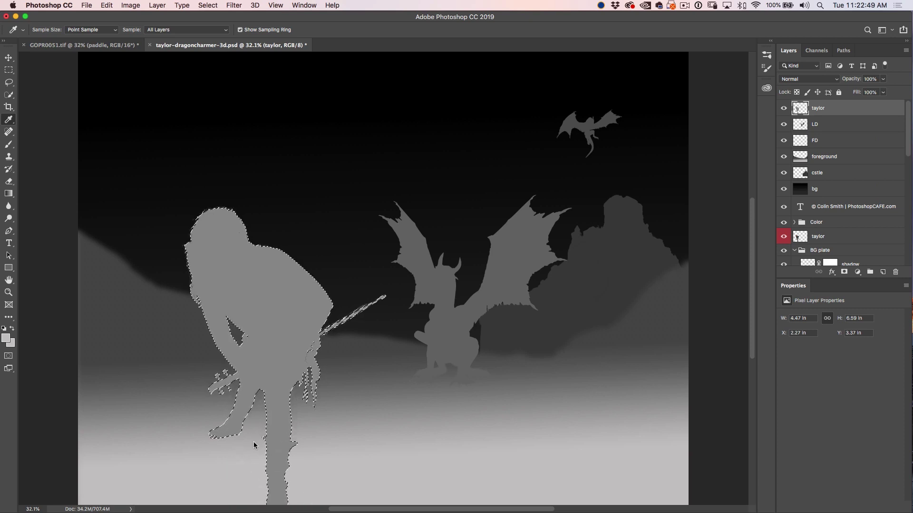
key(alt+BackSpace)
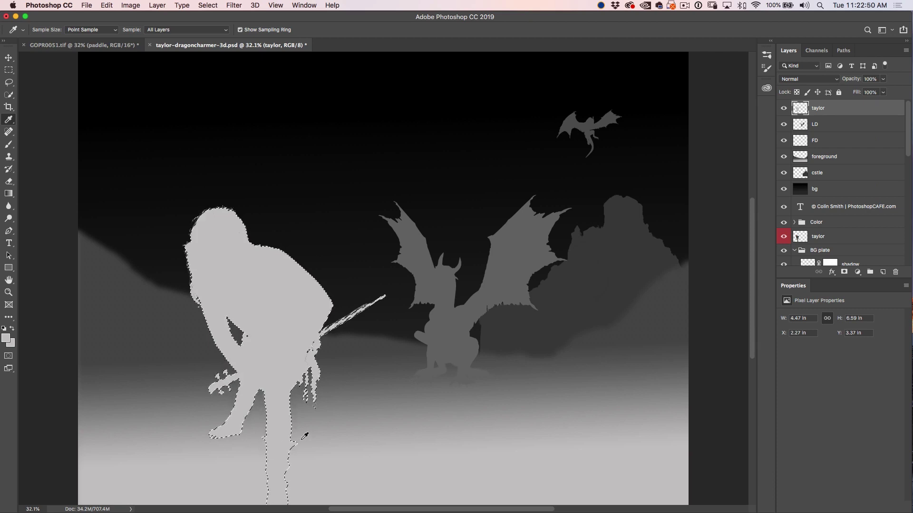
key(super+h)
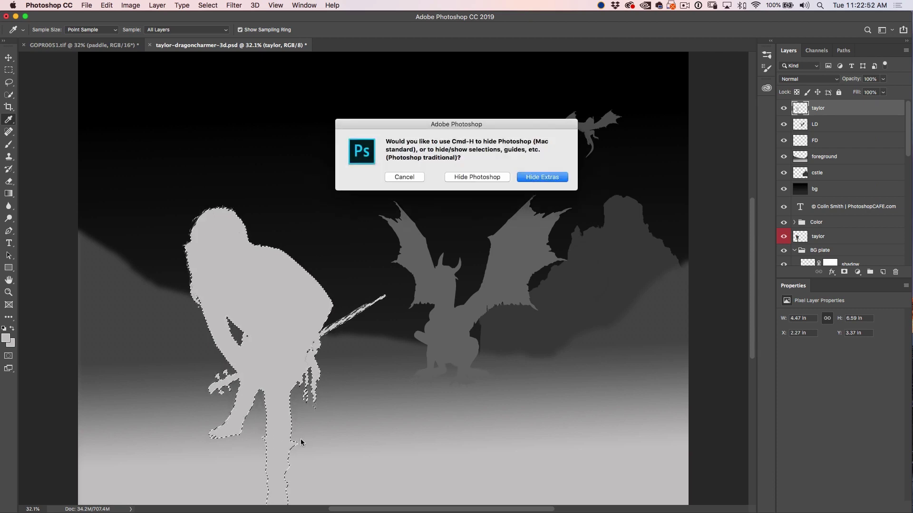
click(531, 177)
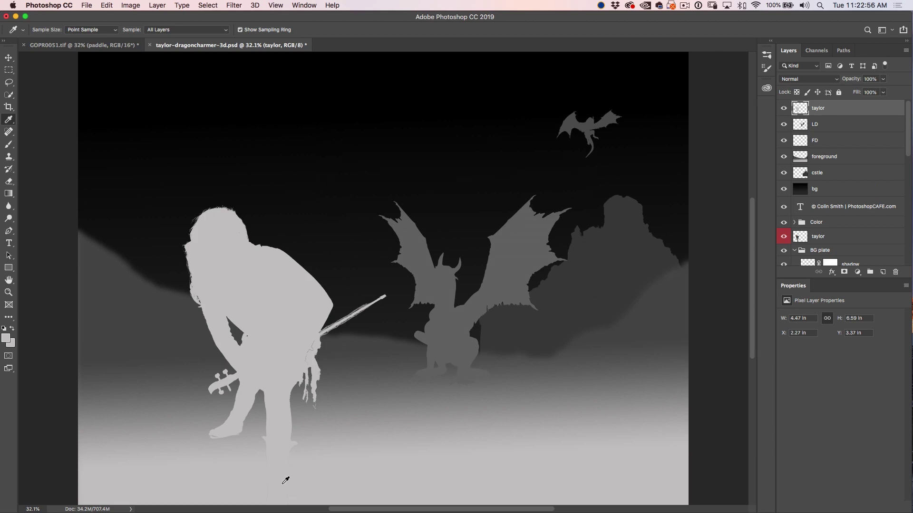
Sample the ground gray at the woman's rear foot and paint that foot with a 600-pixel brush at 100% opacity within the silhouette selection
click(206, 434)
click(210, 432)
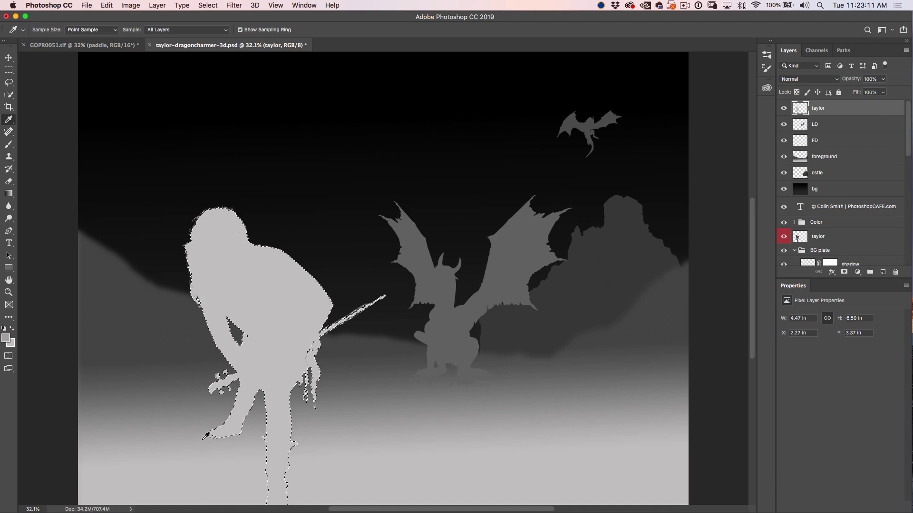
click(211, 433)
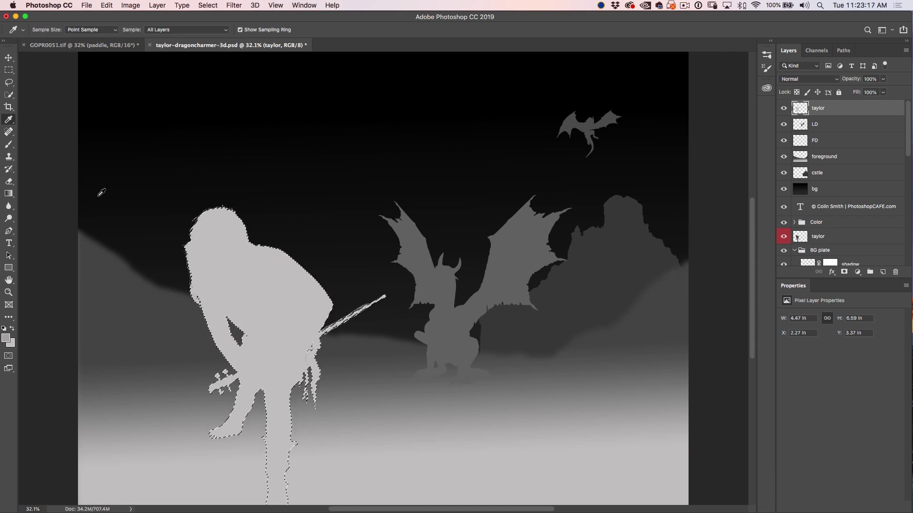
key(b)
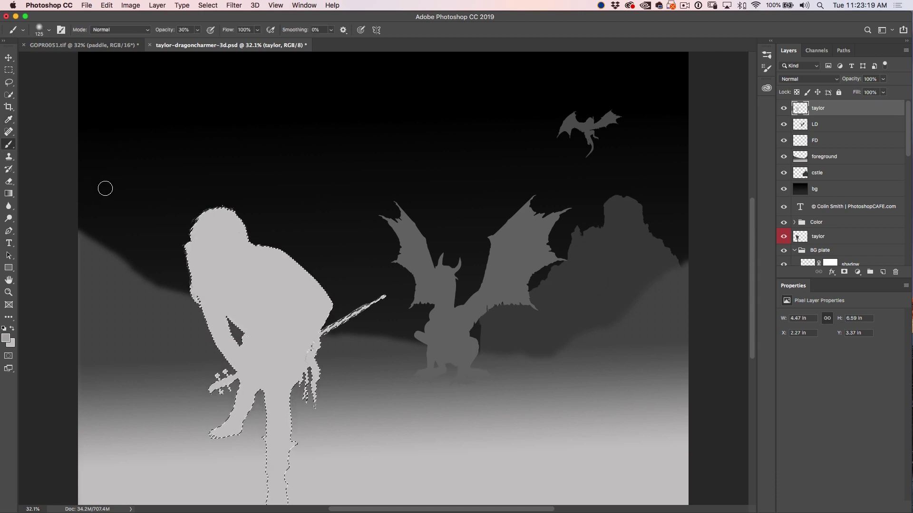
key(bracketright)
key(bracketright)
key(bracketright)
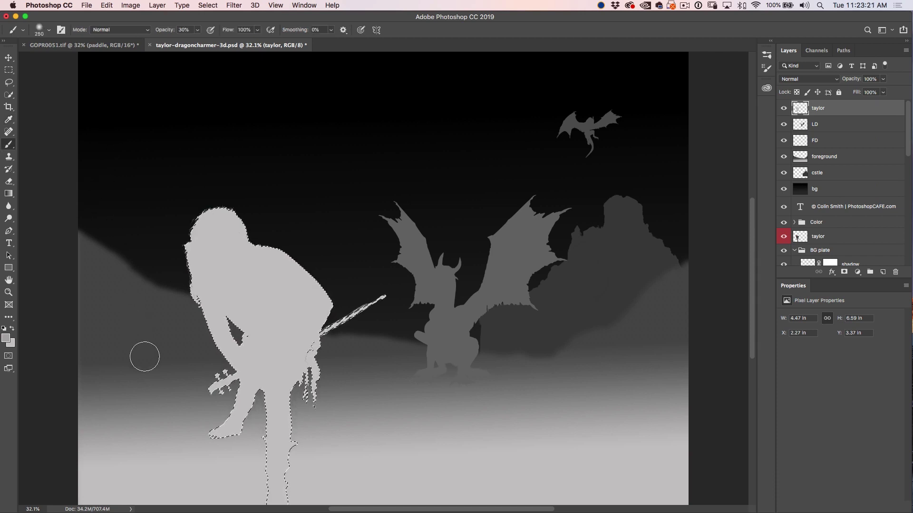
key(bracketright)
key(bracketright)
key(bracketright)
key(bracketright)
key(bracketright)
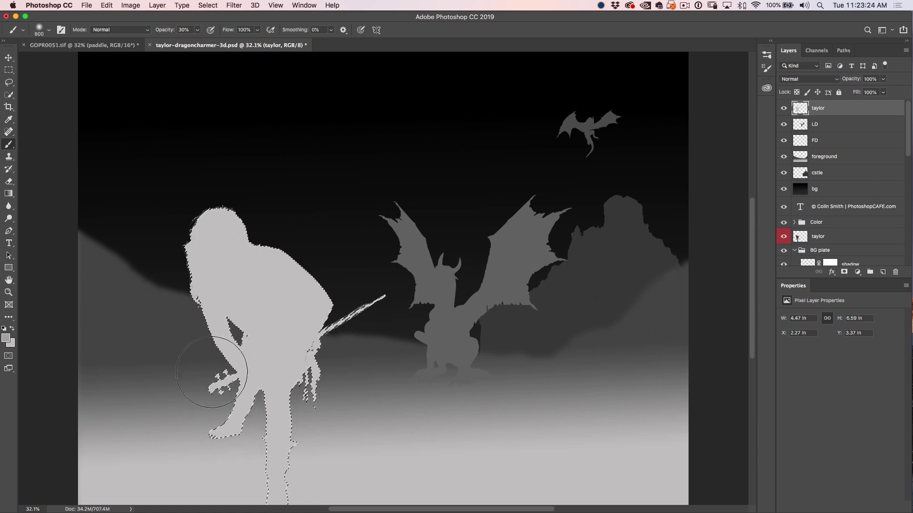
drag(163, 33, 252, 42)
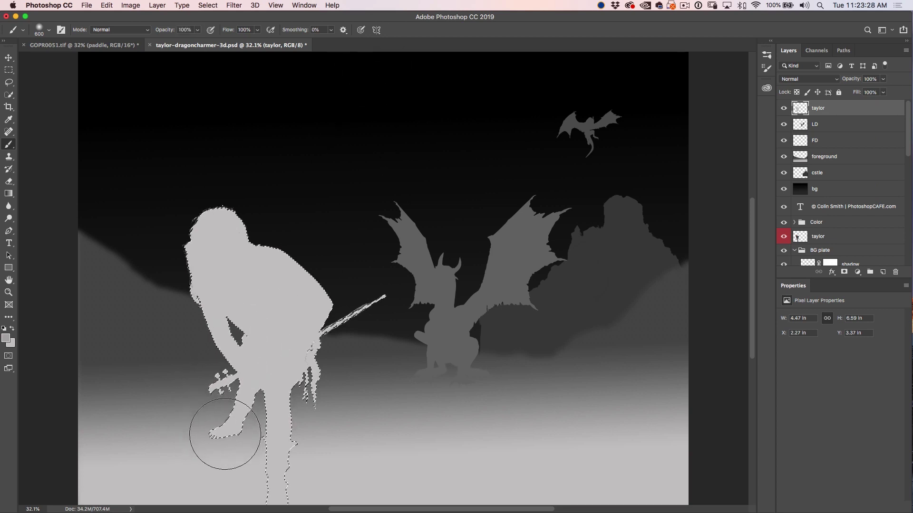
key(ctrl+d)
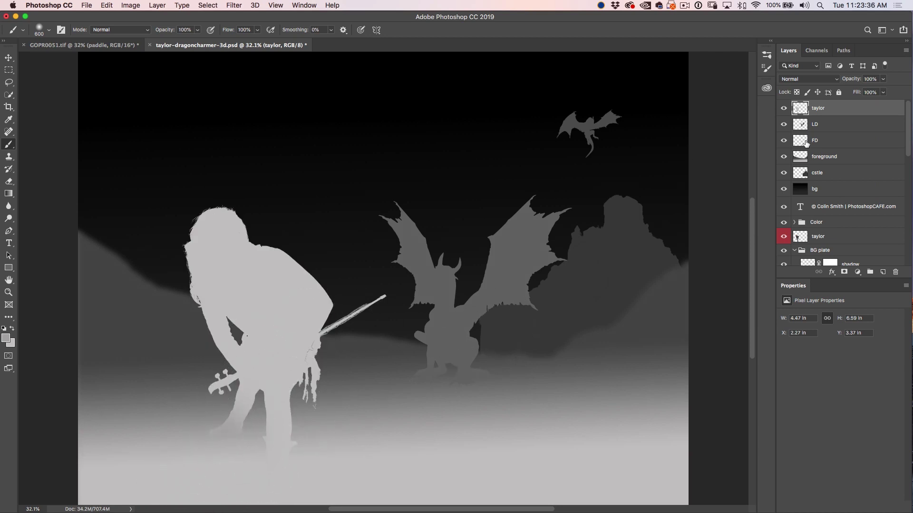
ctrl+click(798, 112)
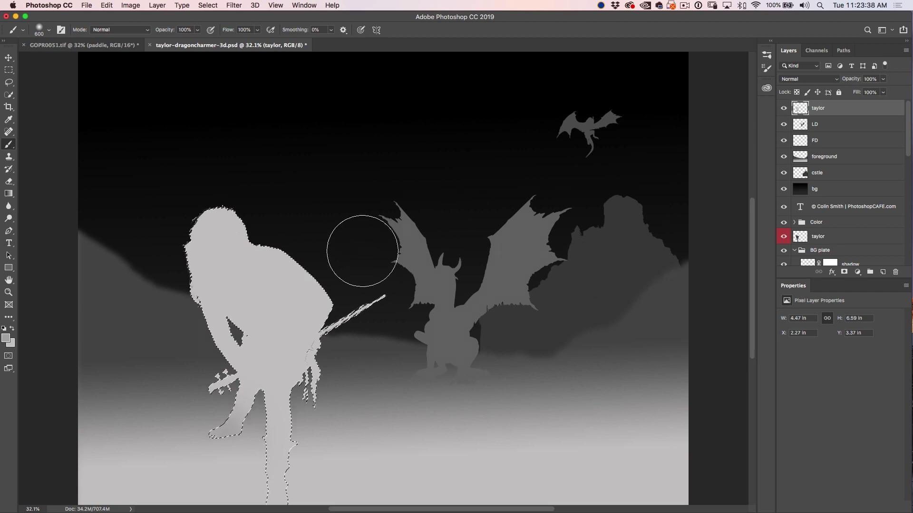
Compare the depth-map layers with the color composite and group the six depth layers down to bg as depth
drag(783, 109, 785, 191)
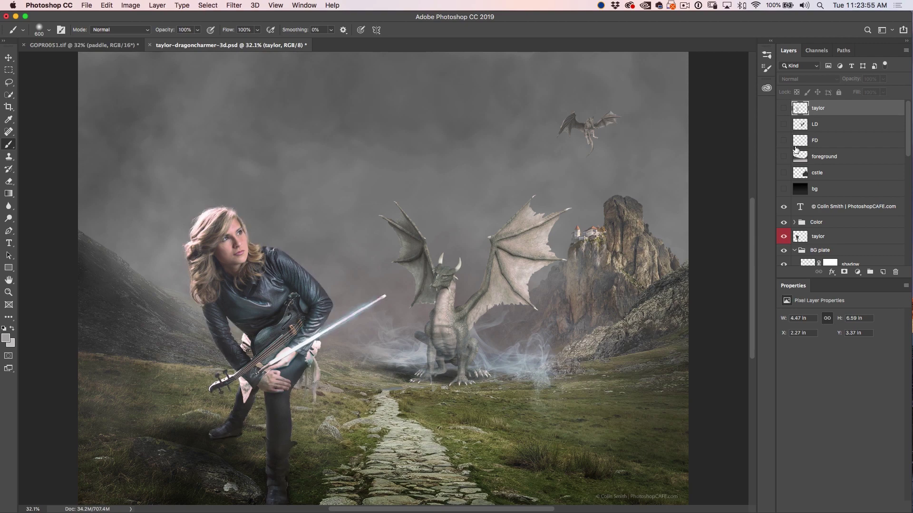
drag(783, 108, 785, 202)
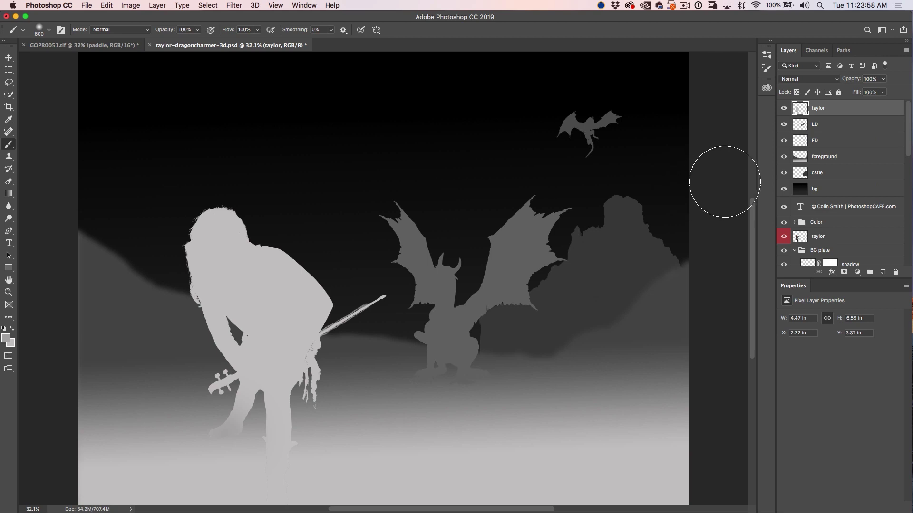
shift+click(831, 191)
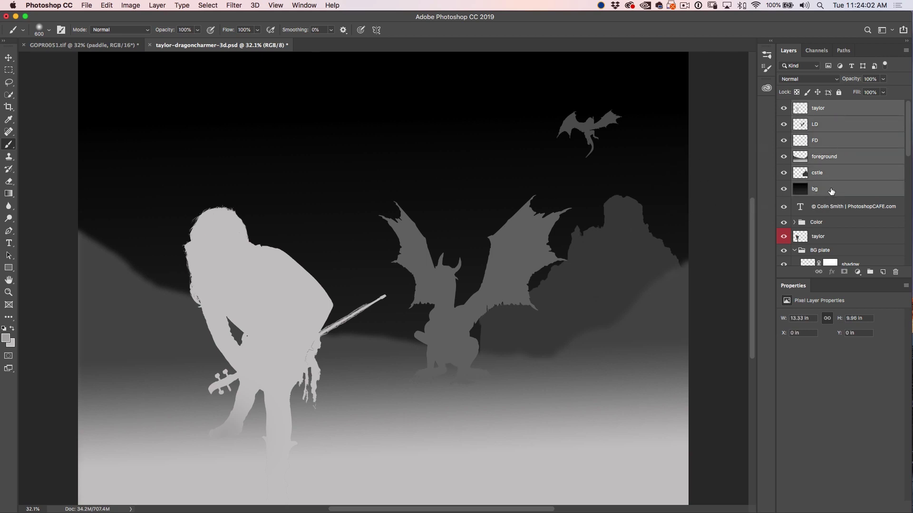
key(super+g)
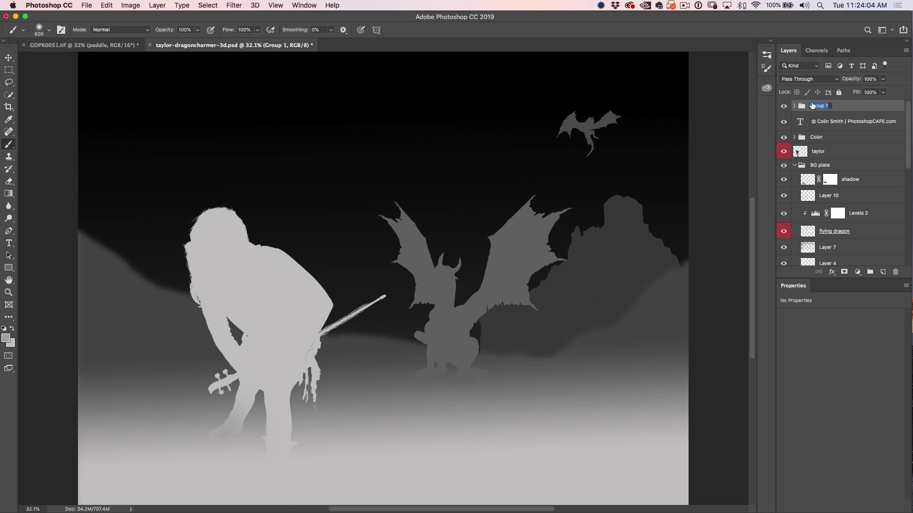
text(depth)
key(Return)
Hide the depth group and export the color composite with Save for Web as a JPEG into a new folder named dragon
click(784, 106)
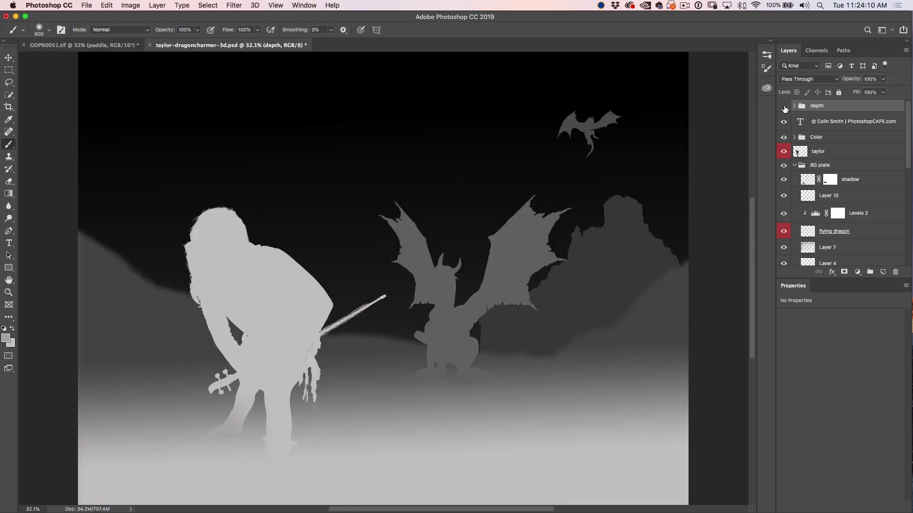
click(784, 108)
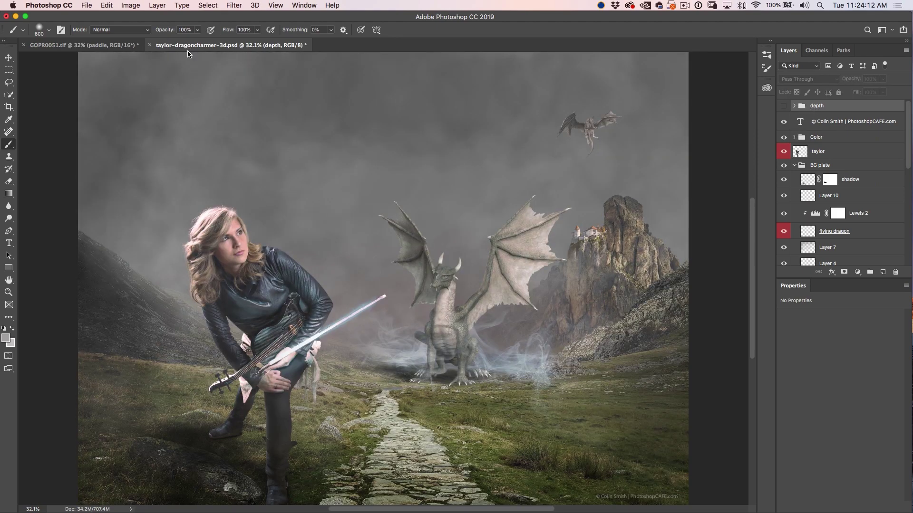
click(90, 6)
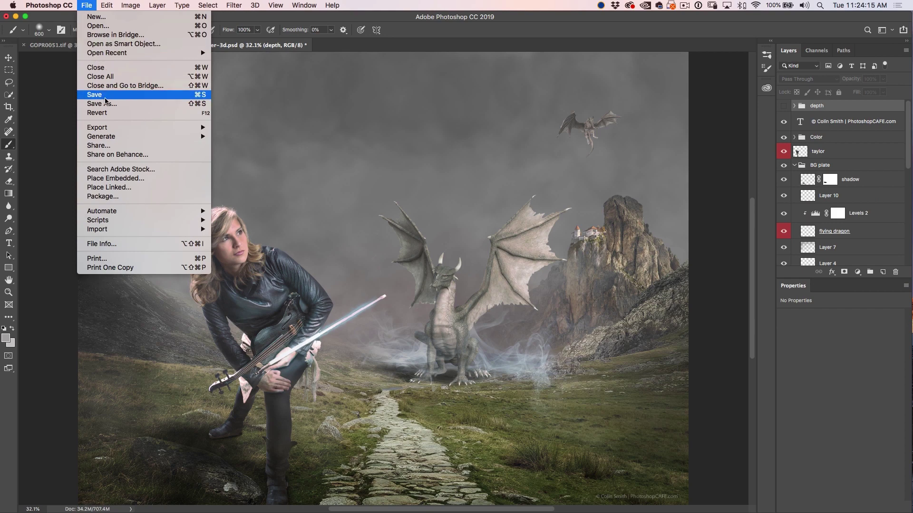
mouse_move(109, 128)
click(264, 168)
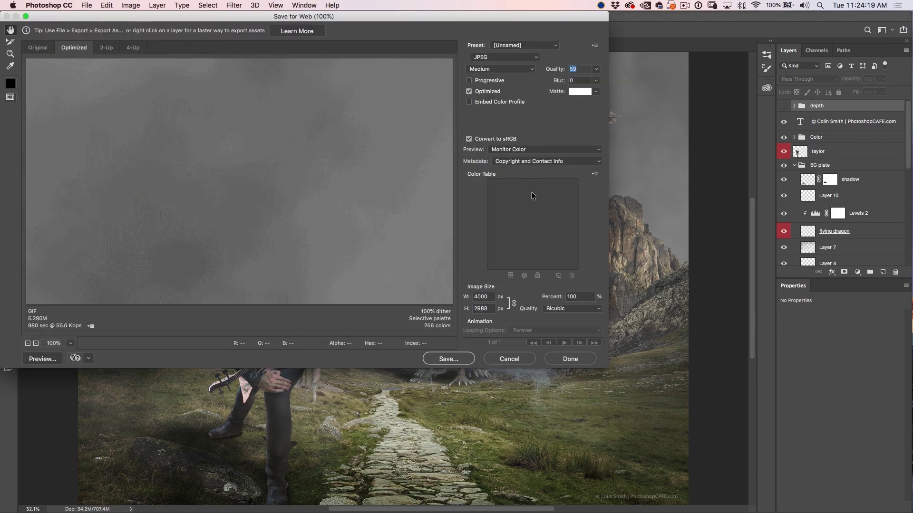
click(442, 364)
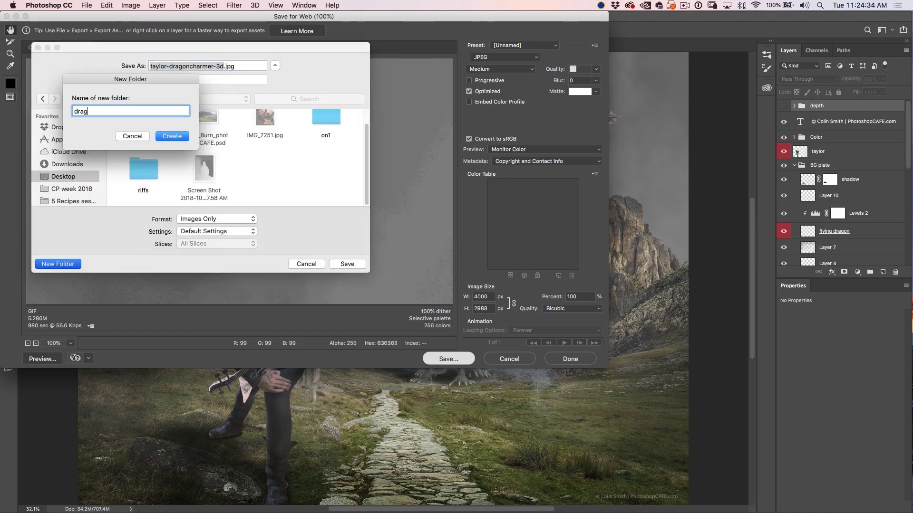
click(173, 139)
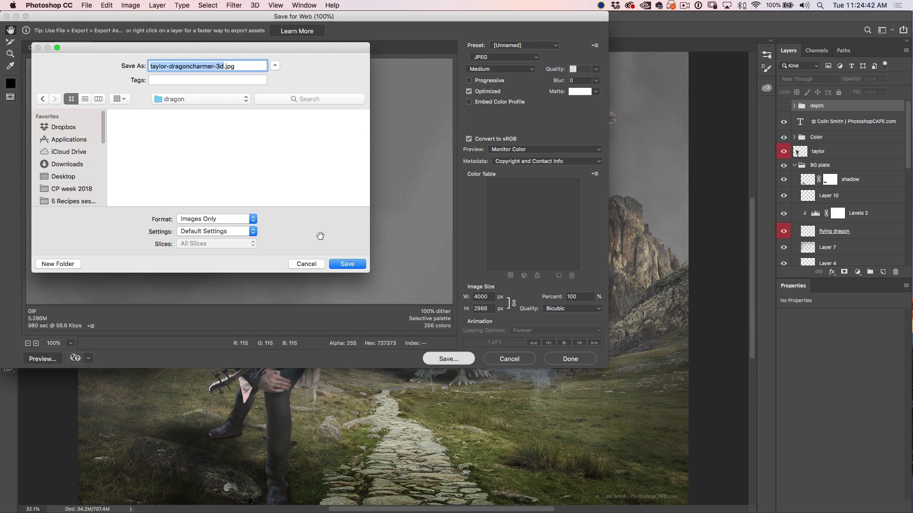
click(353, 265)
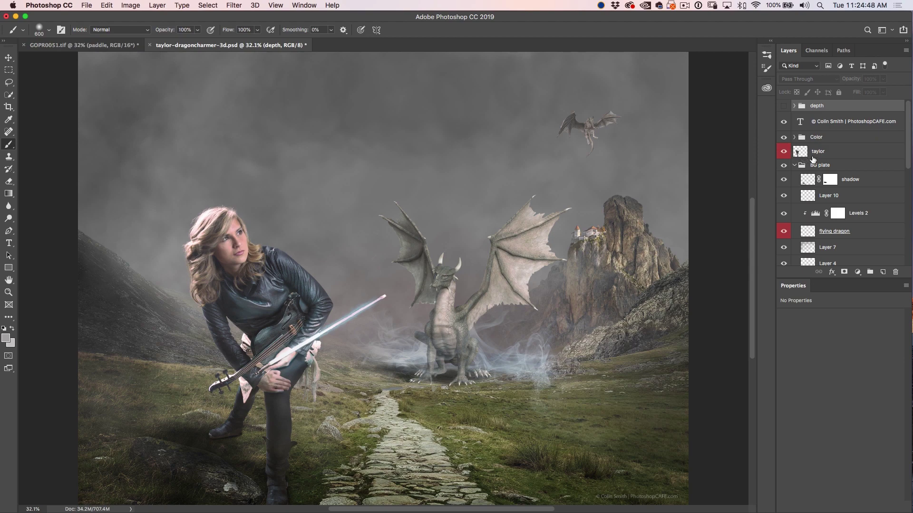
Show the depth group and start a Save for Web JPEG export of the grayscale depth map
click(783, 106)
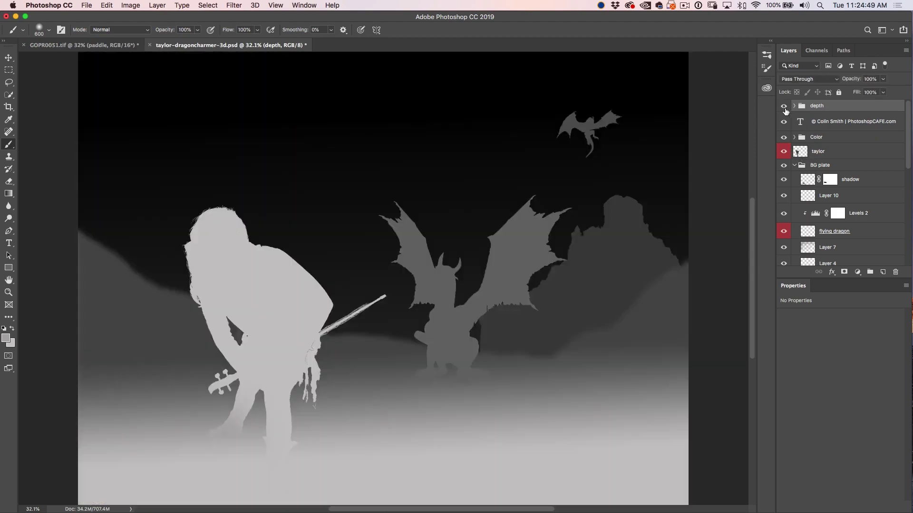
click(88, 5)
mouse_move(170, 129)
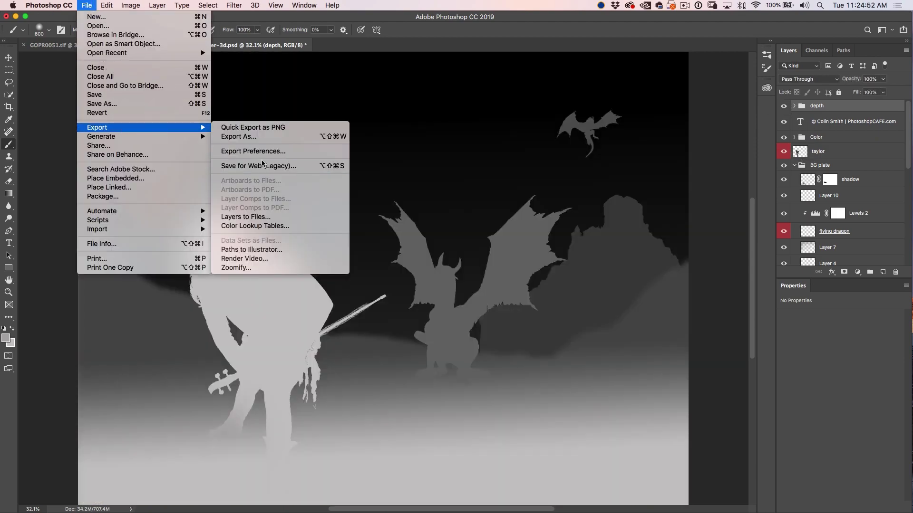
click(247, 166)
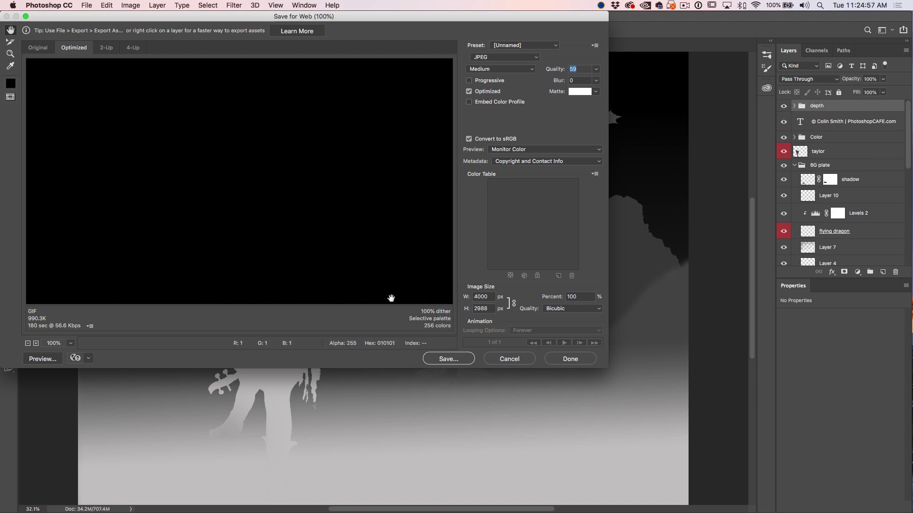